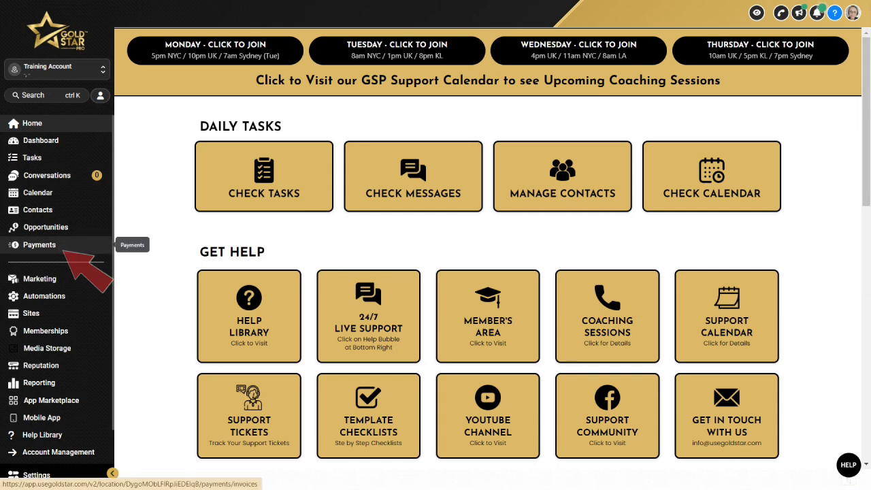
Step: Open the Documents & Contracts settings and enable Configure Email Sender with the name Gold Star Pro and the business sender e-mail
left_click(65, 250)
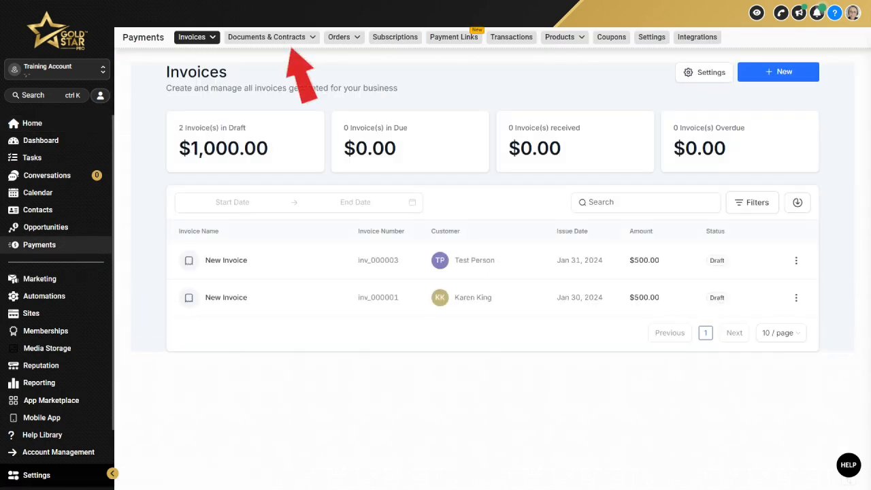
left_click(286, 40)
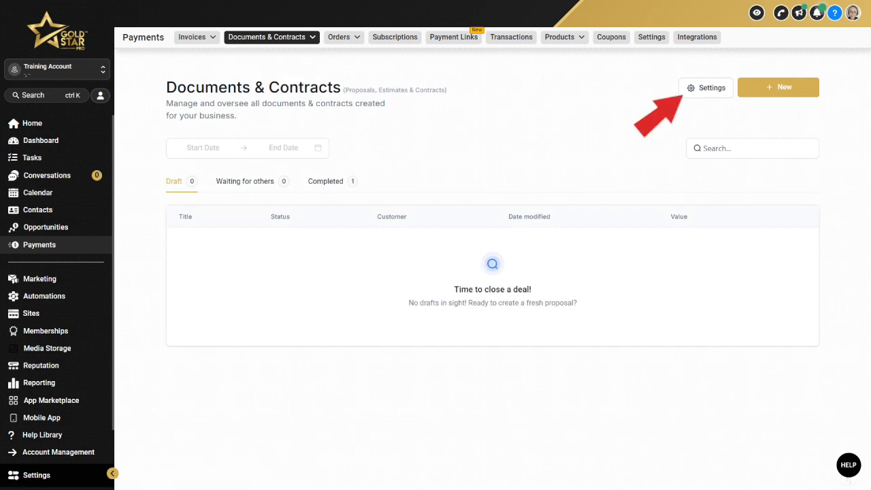
left_click(707, 88)
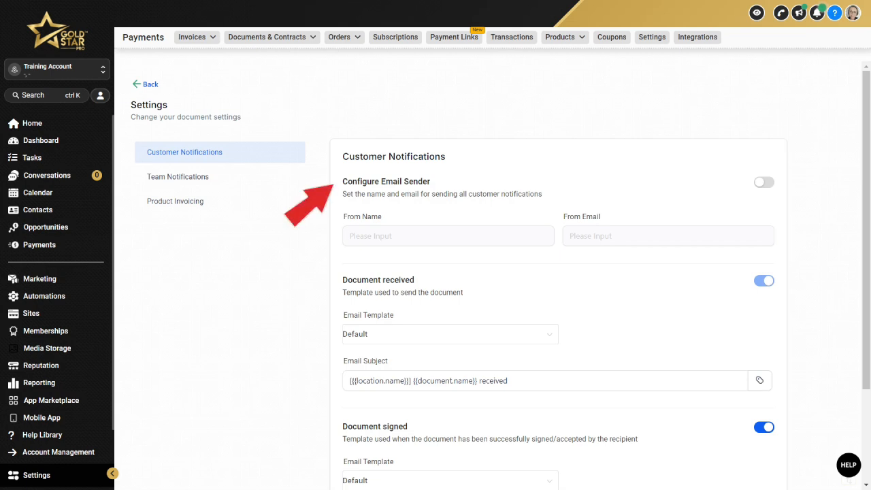
left_click(763, 182)
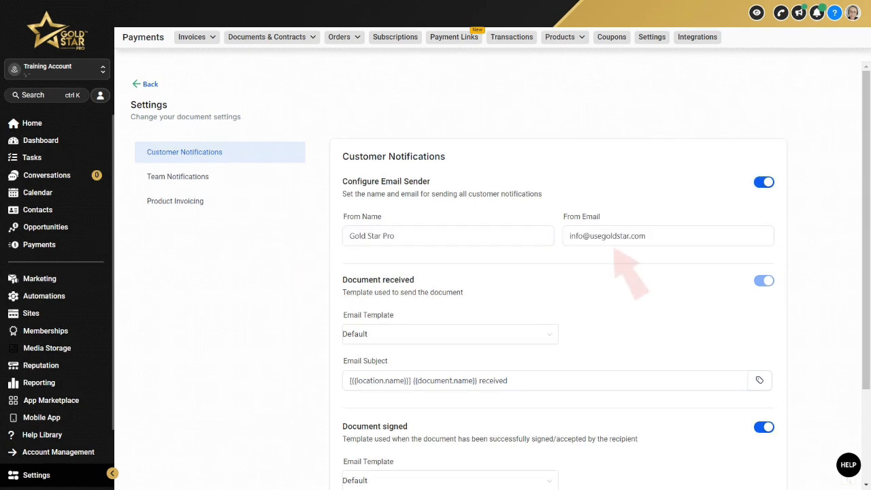
Step: Check the Document signed notification's on/off option and email template choices, keep it on with Default, and save the customer notification settings
scroll(558, 272, "down", 3)
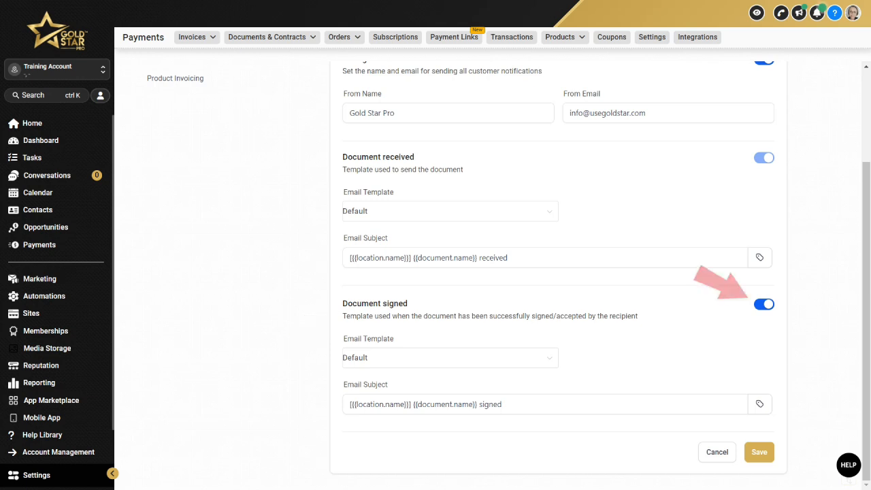
left_click(765, 304)
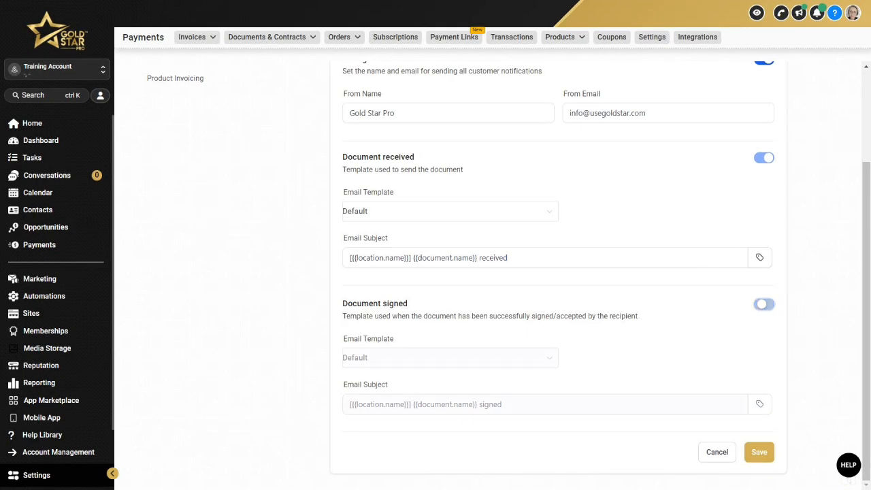
left_click(765, 304)
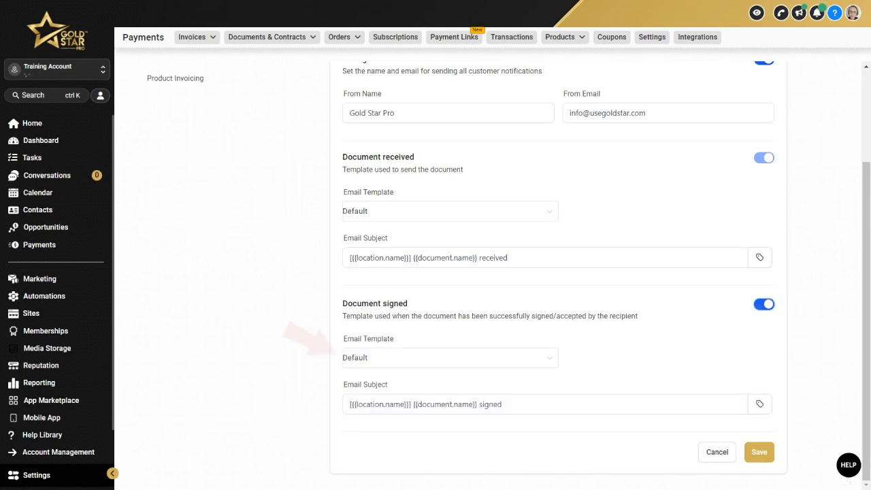
left_click(450, 358)
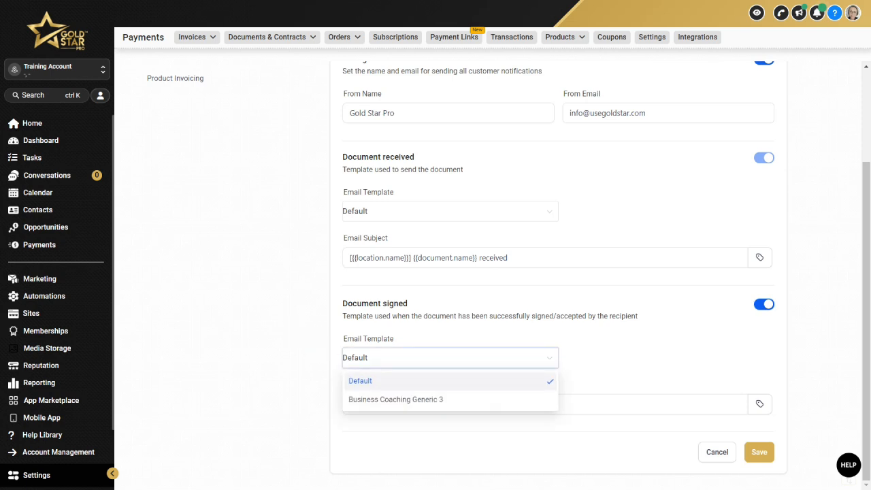
left_click(450, 358)
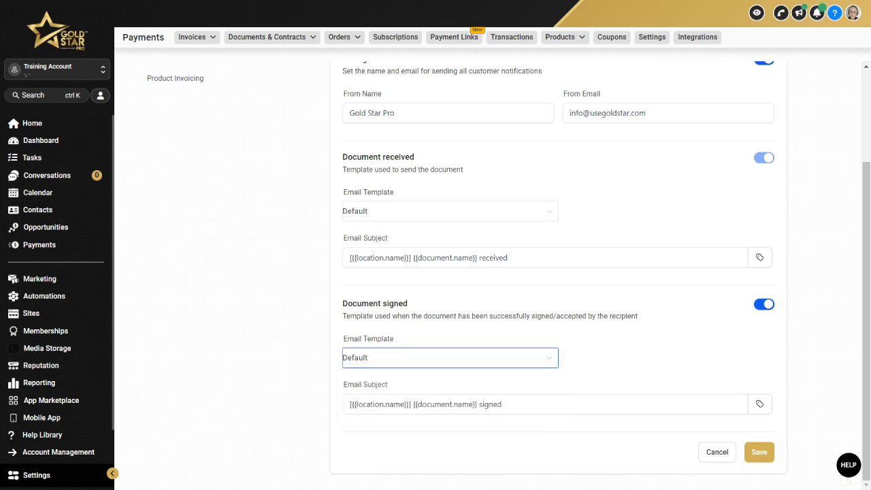
left_click(760, 452)
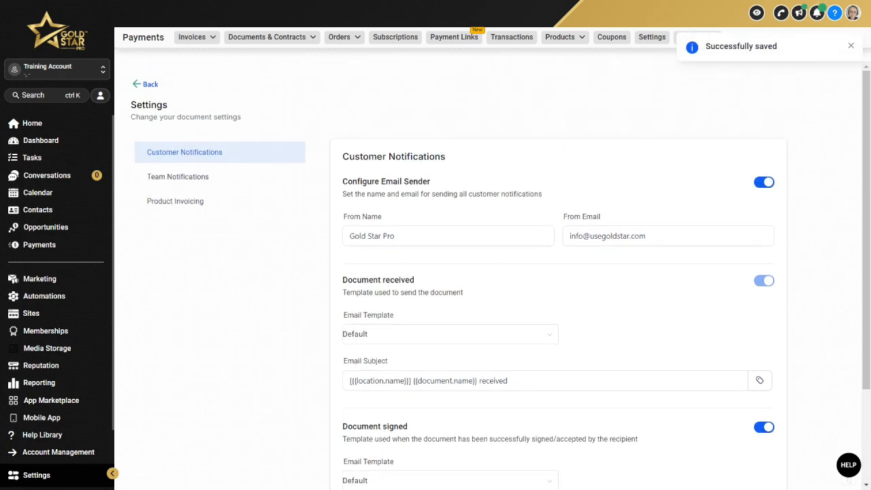
Step: Open the Team Notifications settings and try the Override Sender Details option, switching it on and back off
left_click(178, 177)
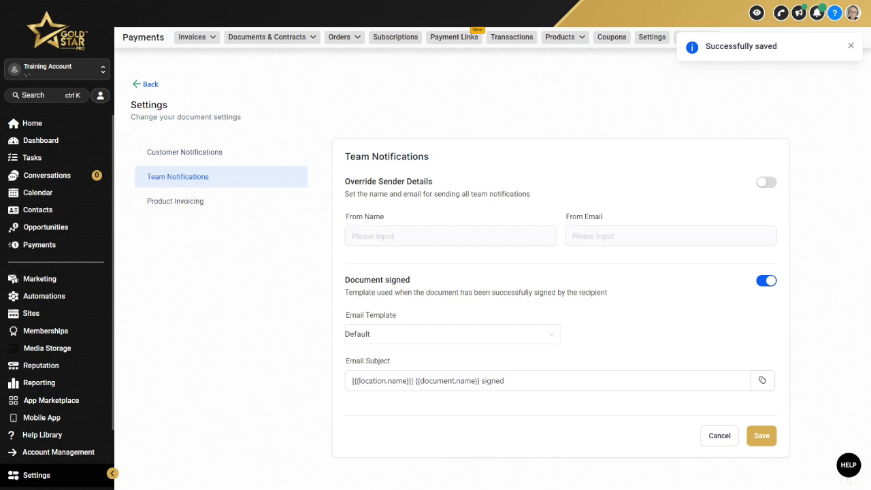
left_click(767, 182)
left_click(767, 182)
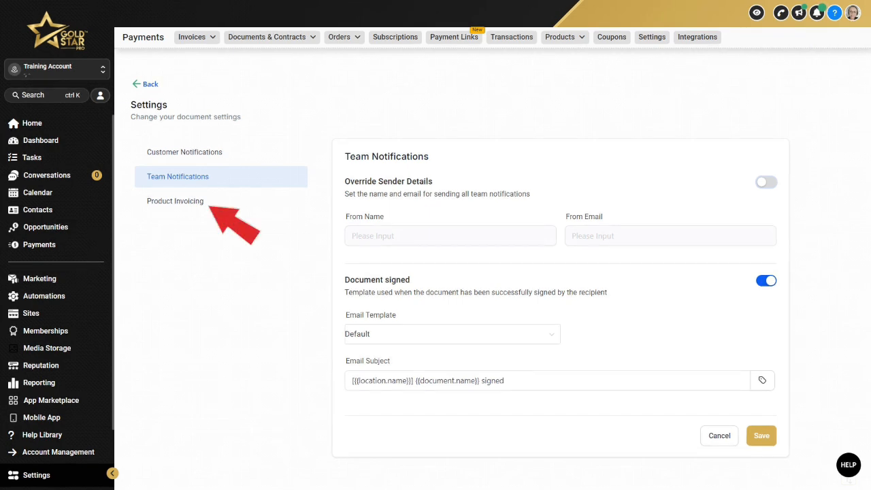
Step: Turn on sending invoices automatically after document completion in Product Invoicing, and return to the Documents & Contracts list
left_click(176, 202)
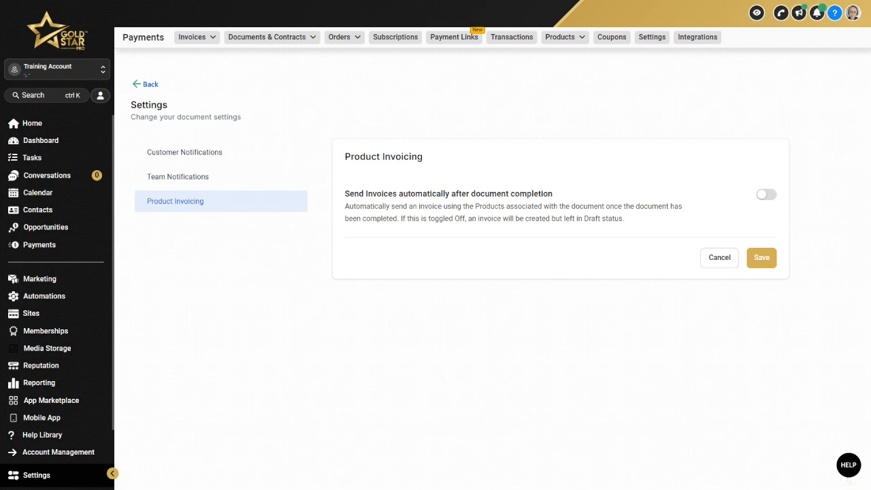
left_click(767, 194)
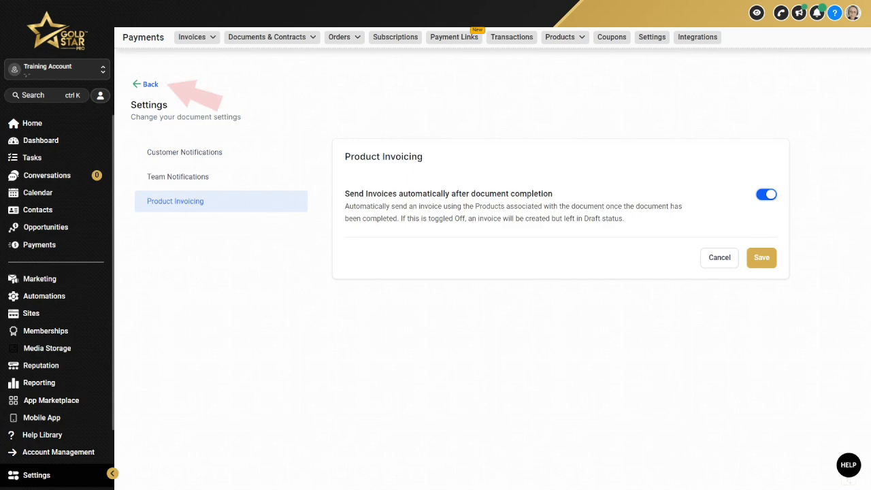
left_click(150, 85)
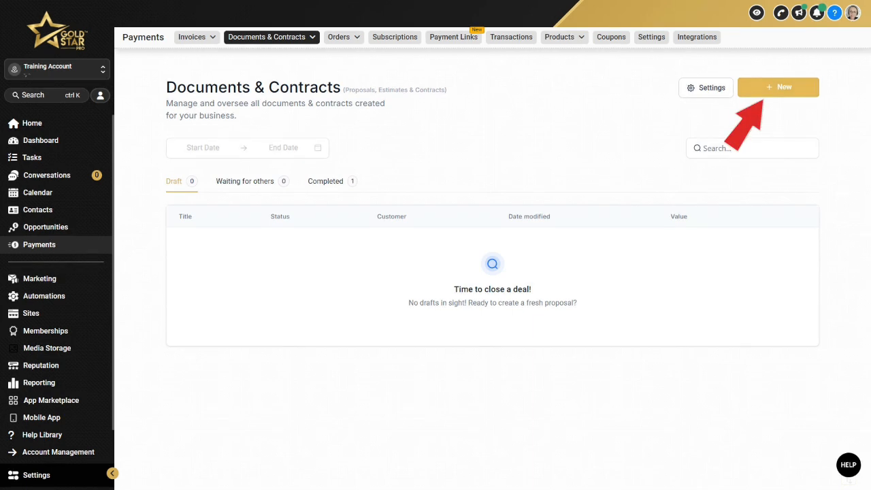
Step: Create a new document from scratch, title it SIMPLE AGREEMENT, and close the recipients settings
left_click(778, 87)
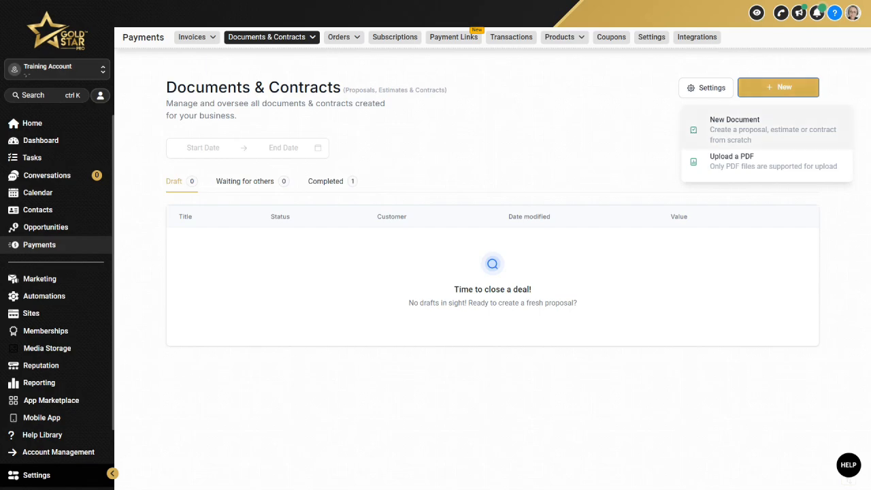
left_click(735, 125)
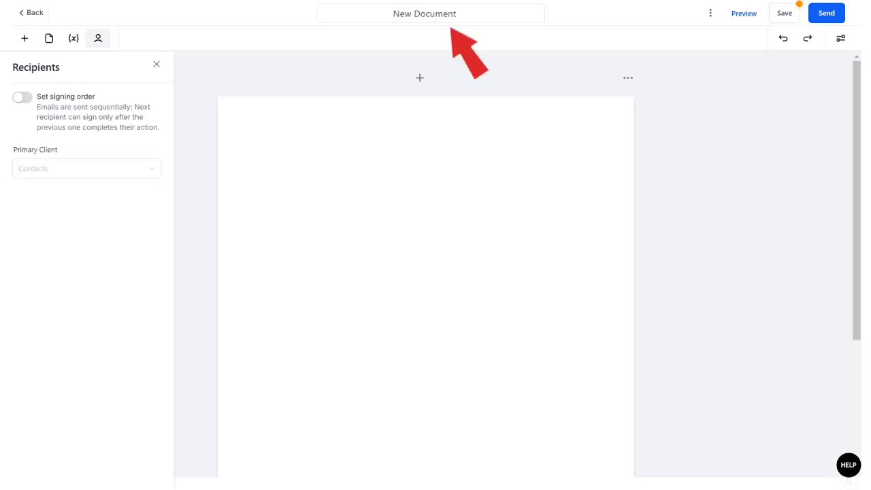
left_click(413, 14)
key("ctrl+a")
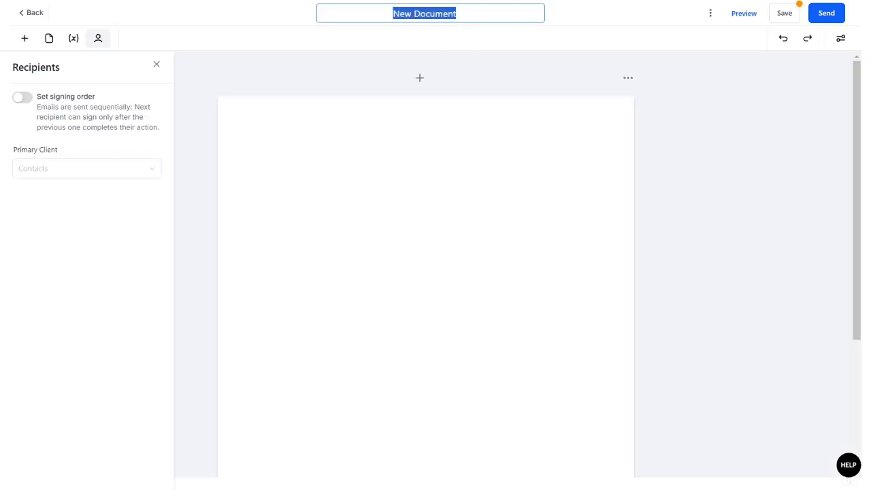
type("SIMPLE AGREEMENT")
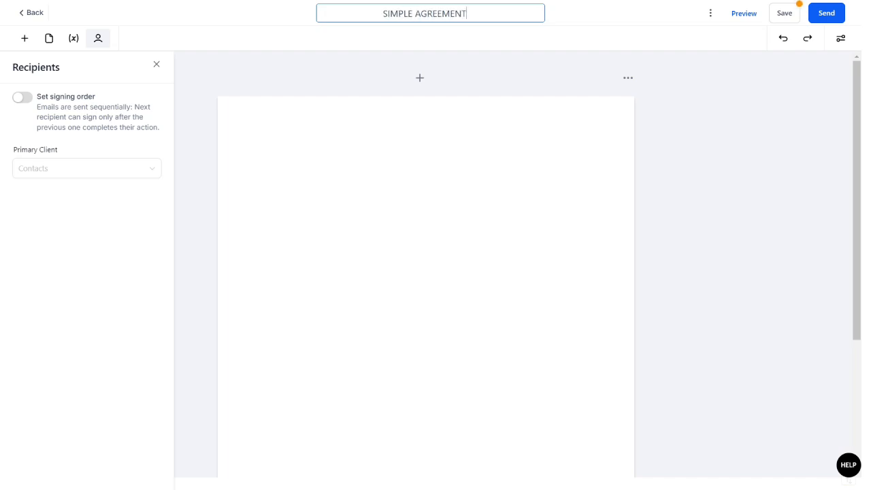
left_click(156, 64)
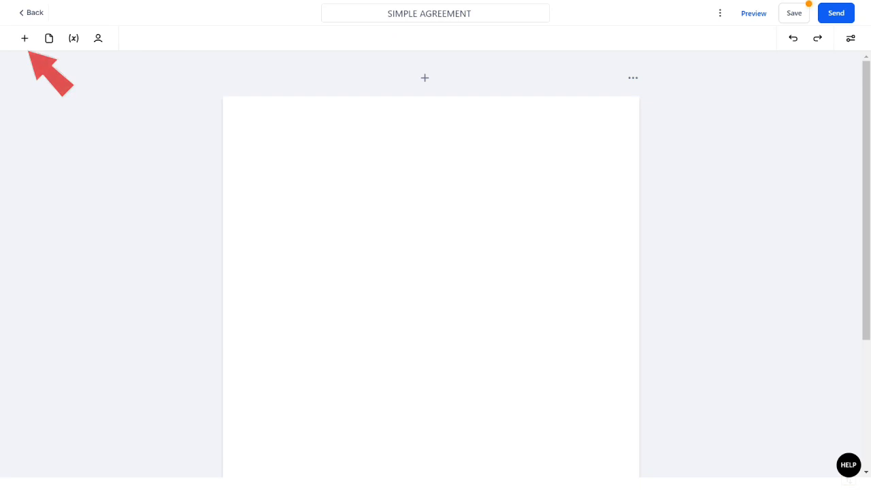
Step: Add an image block at the top of the page and fill it with the black Gold Star Pro logo from the media library
left_click(25, 38)
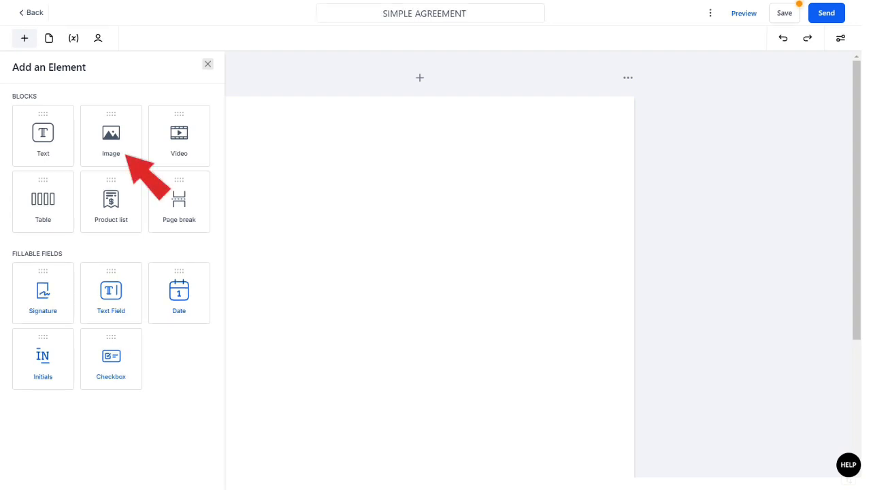
left_click_drag(111, 136, 297, 144)
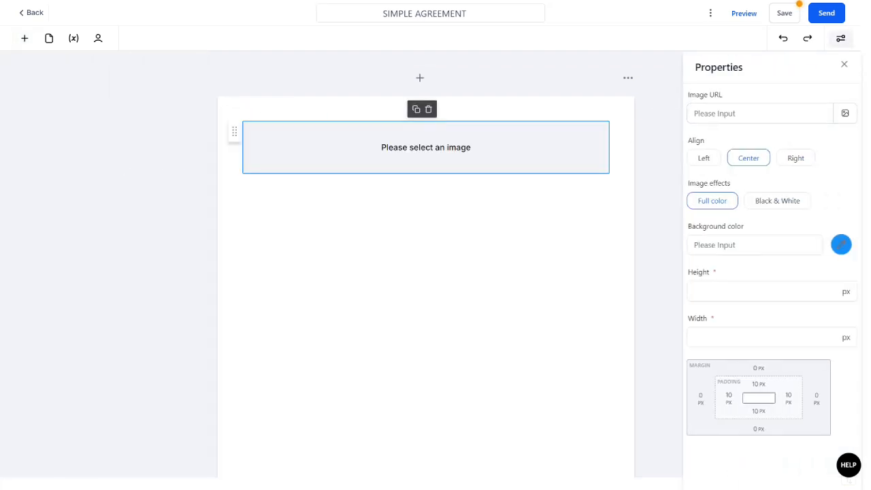
left_click(846, 113)
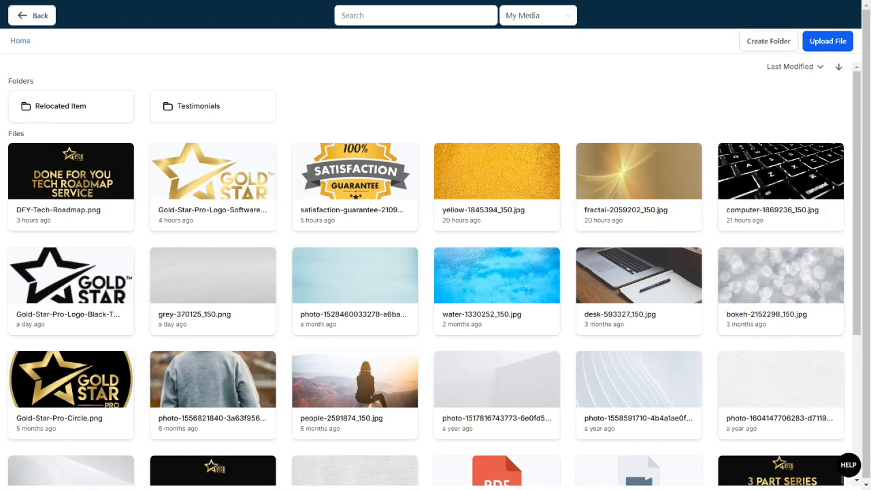
left_click(71, 279)
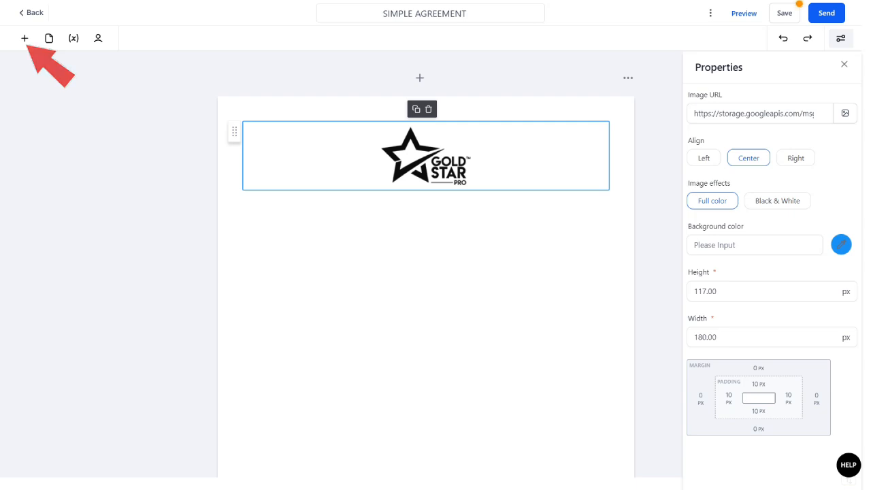
Step: Add a text block containing the consulting agreement below the logo and set all of its text to Arial
left_click(25, 38)
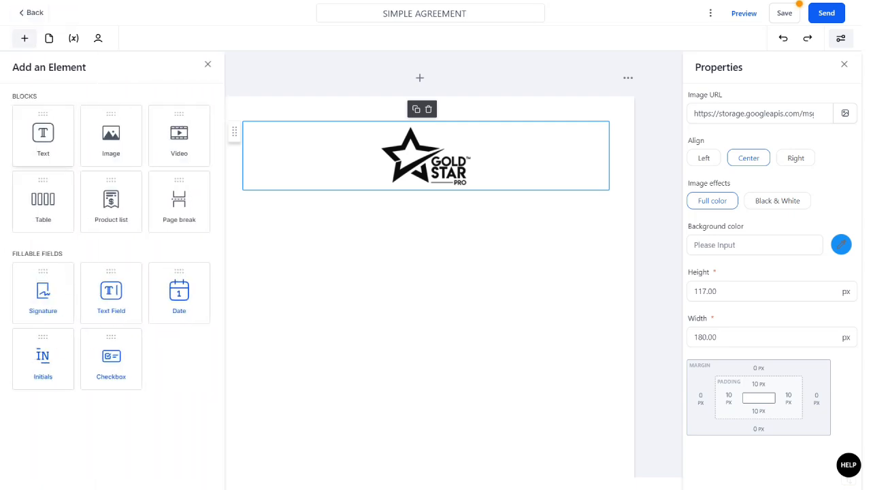
left_click_drag(42, 132, 252, 218)
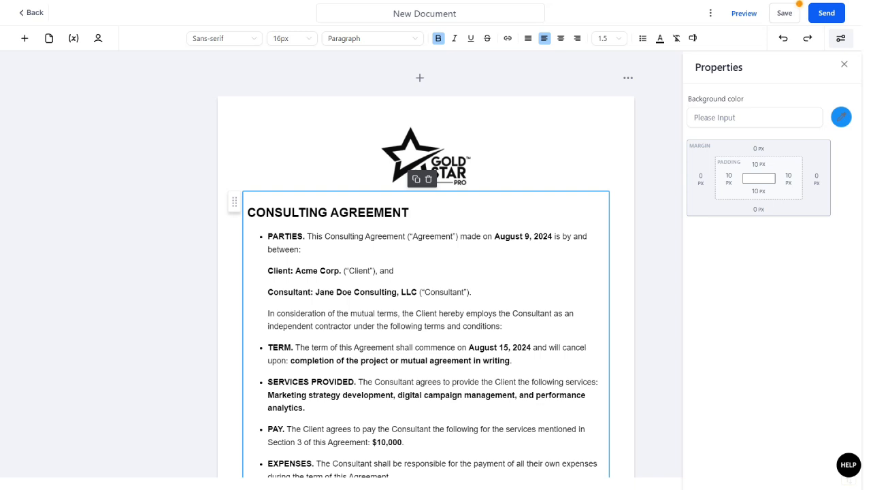
key("ctrl+a")
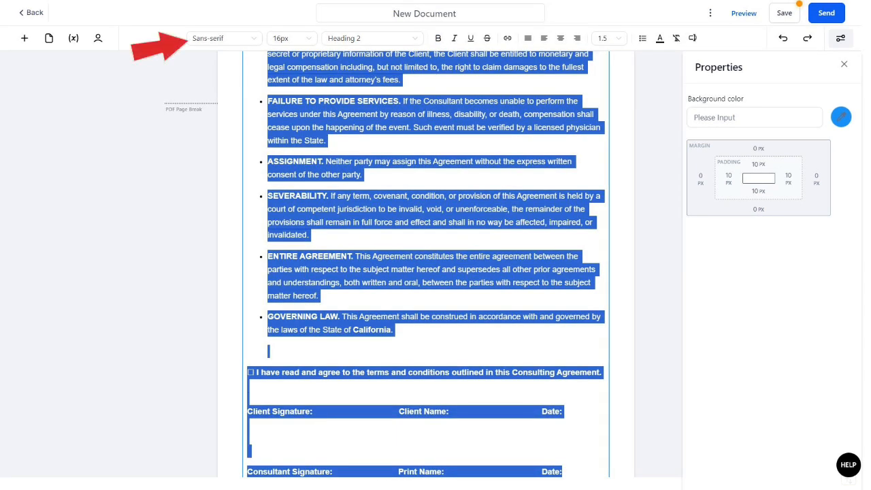
left_click(223, 38)
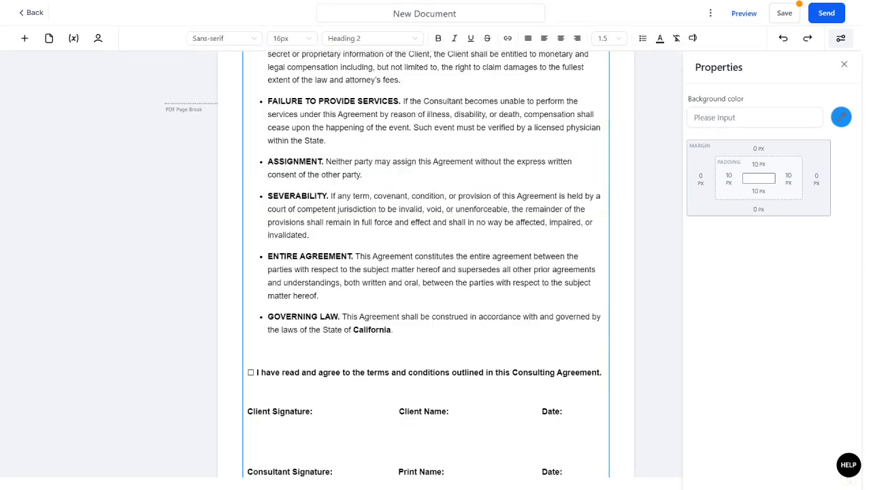
left_click(201, 95)
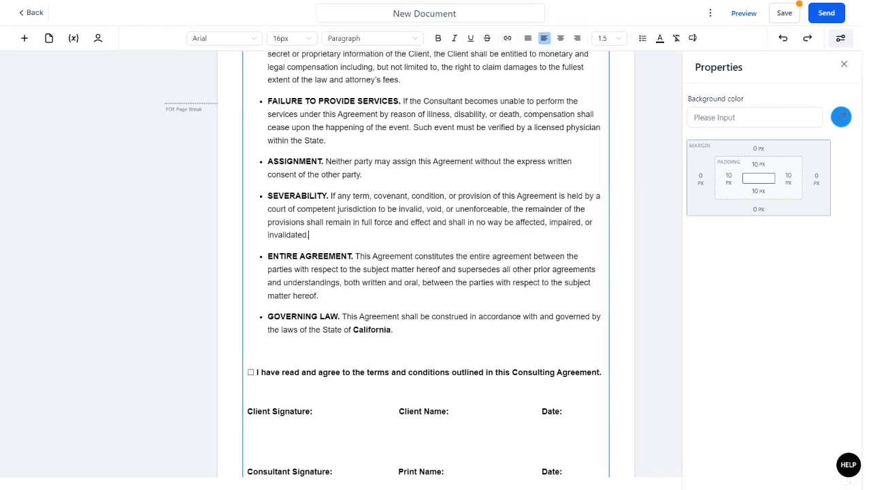
Step: Add a new page after the agreement and place a text block on it with the clauses from Failure to Provide Services onward
scroll(426, 264, "down", 2)
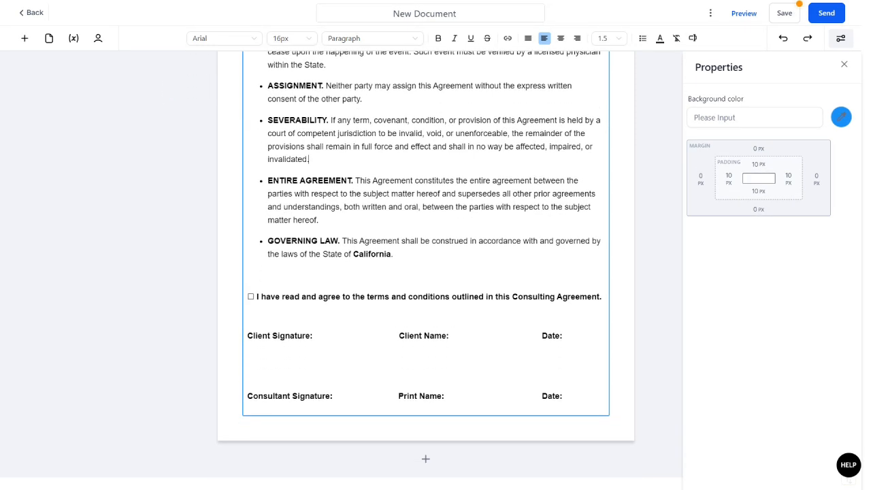
left_click(420, 459)
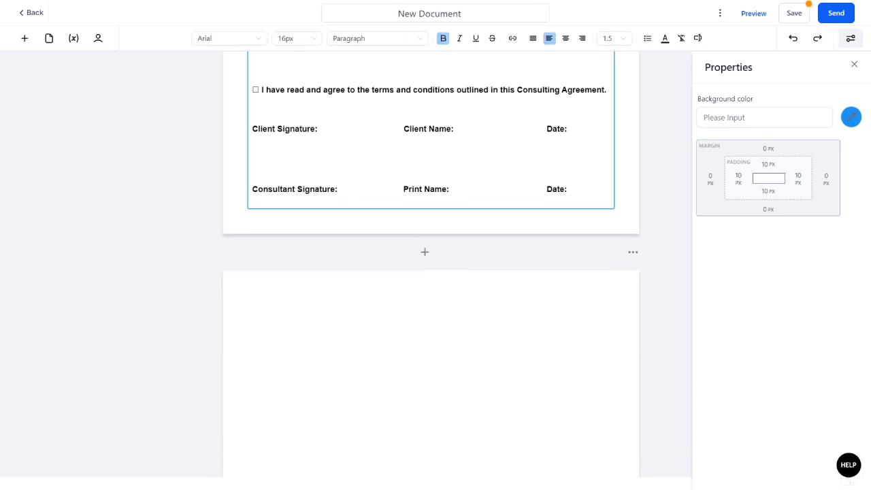
left_click(25, 38)
left_click_drag(43, 132, 281, 315)
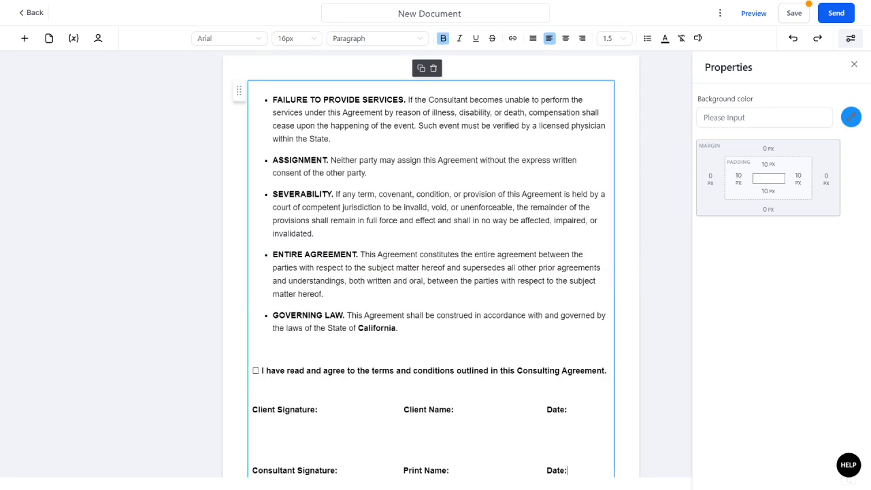
Step: Open the page properties of the page that starts with the Failure to Provide Services clause
scroll(430, 264, "up", 2)
left_click(633, 114)
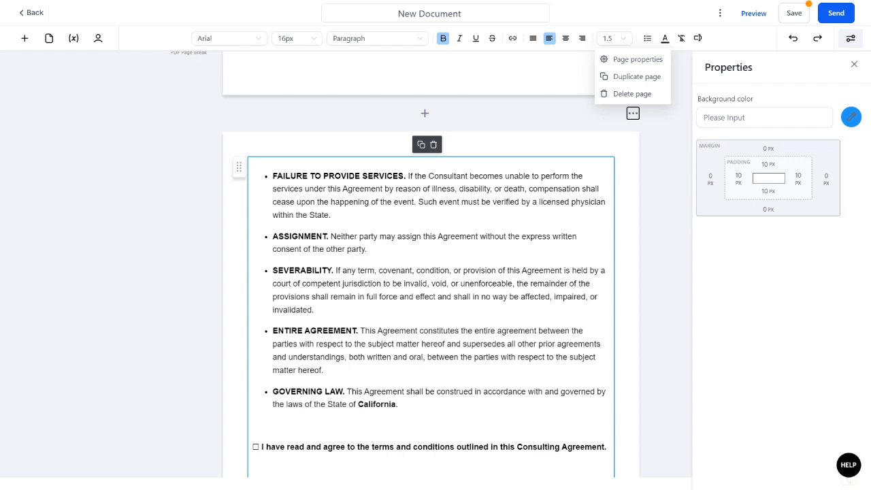
left_click(638, 60)
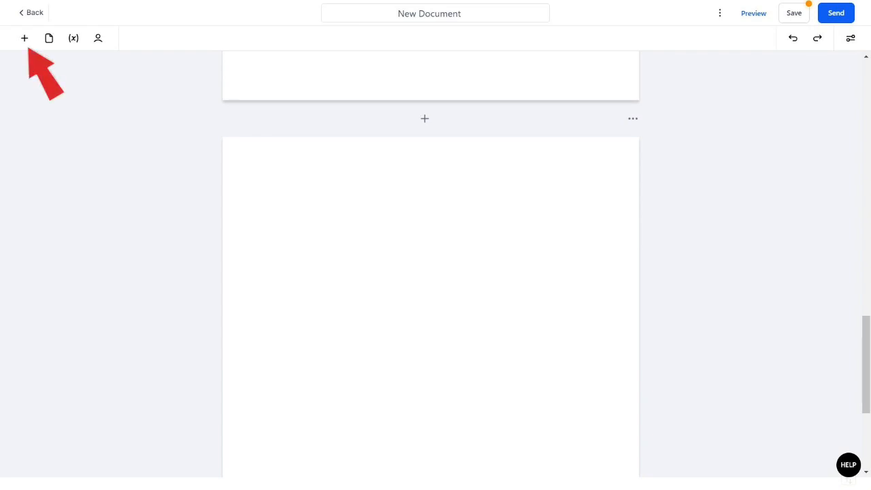
Step: Add a table block to the blank page and place a product list block below it
left_click(25, 38)
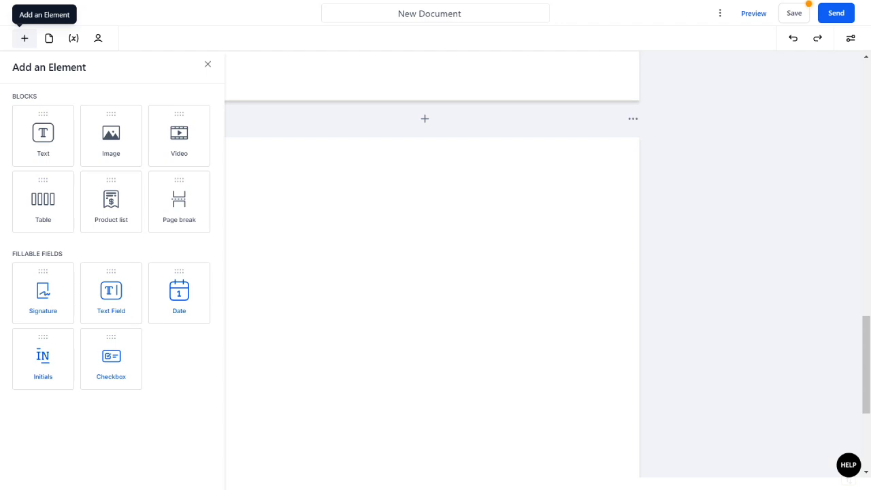
left_click_drag(43, 199, 279, 197)
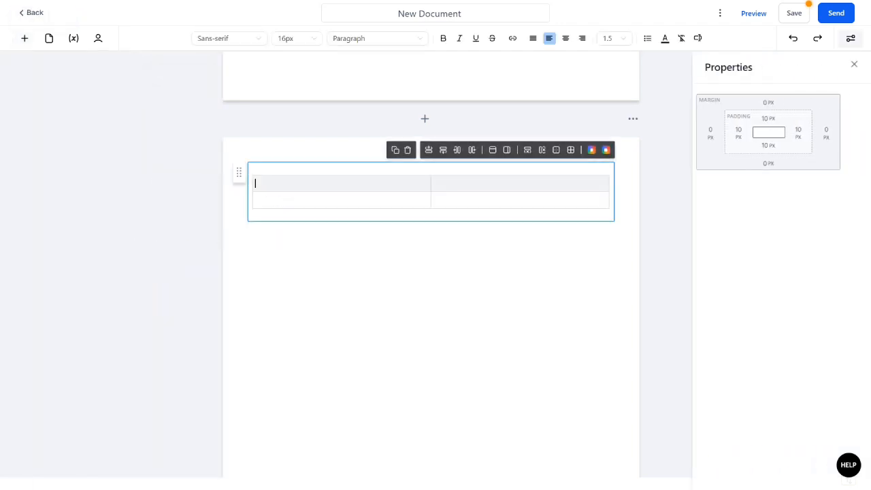
left_click(25, 38)
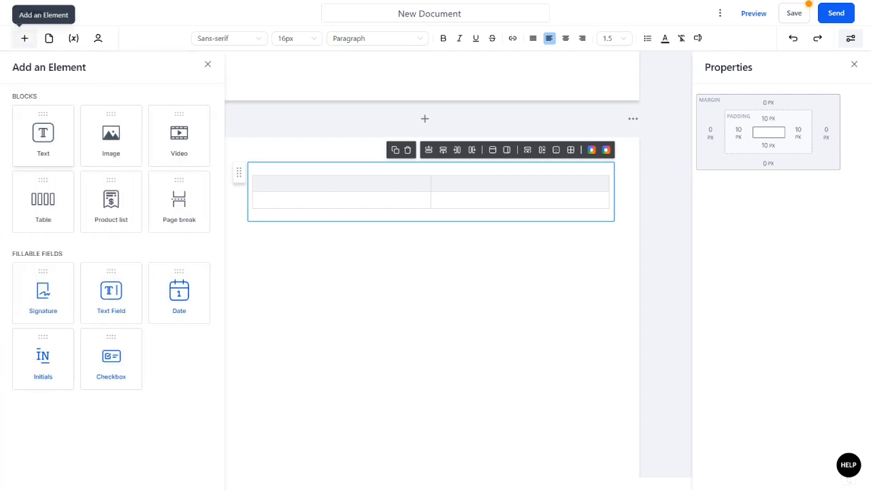
left_click_drag(111, 201, 279, 258)
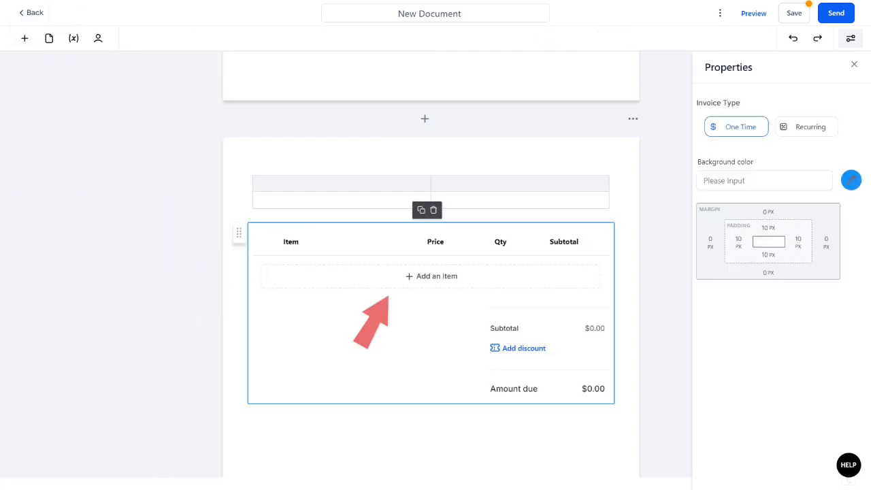
Step: Look at the products available for the product list, cancel adding an item, and delete the product list block
left_click(432, 276)
left_click(432, 232)
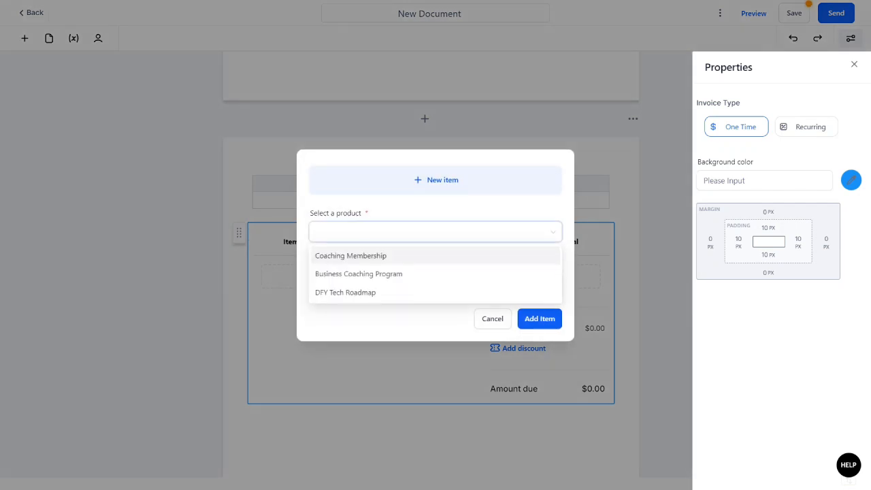
left_click(431, 232)
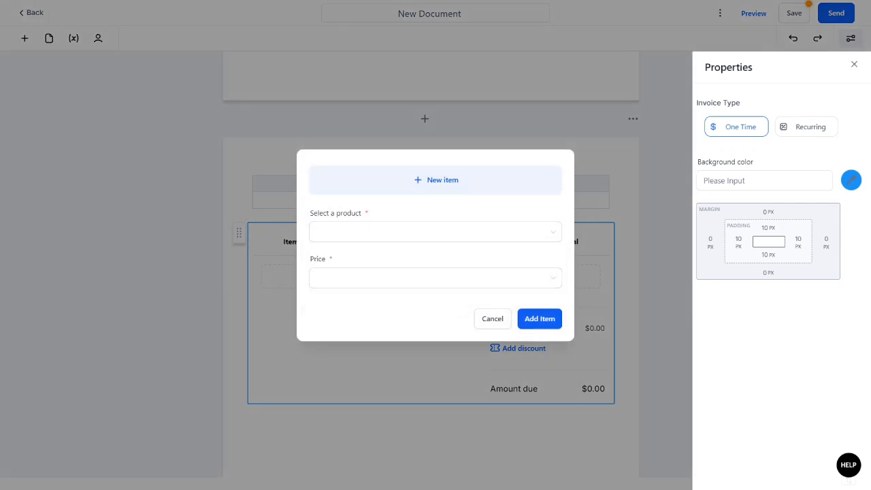
left_click(492, 319)
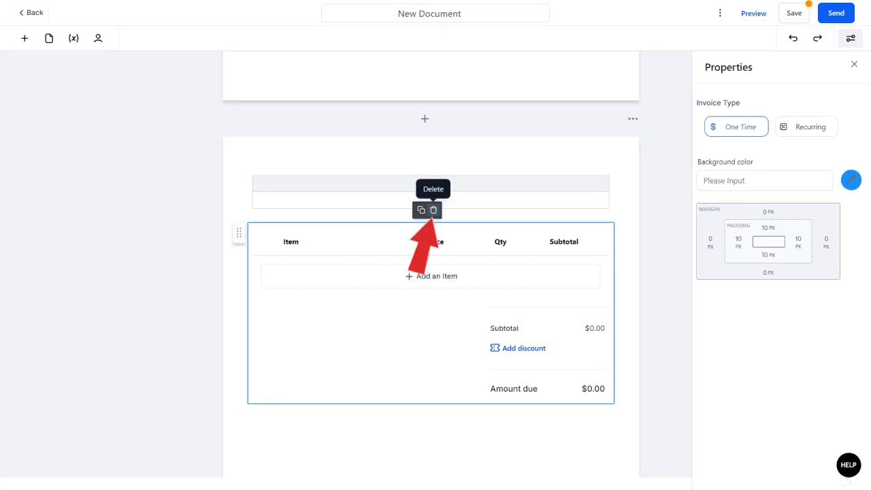
left_click(434, 210)
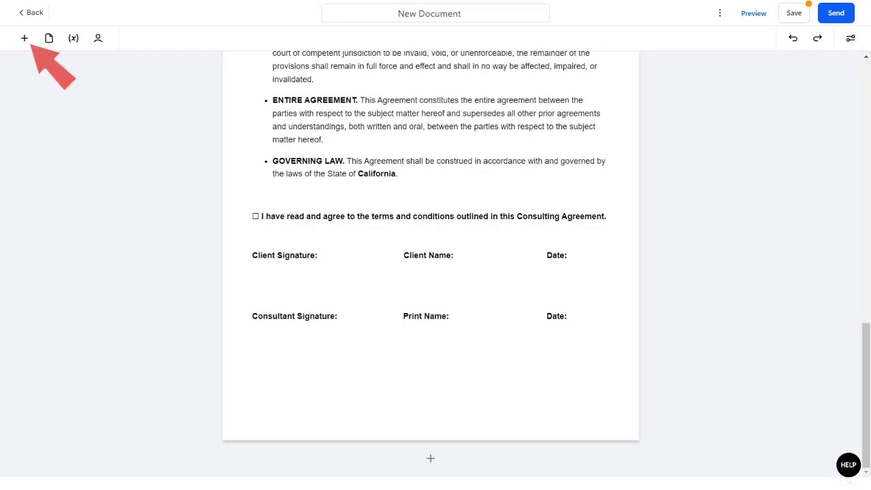
Step: Place a signature field under Client Signature, a text field under Client Name, and a date field under the Date label in the client row
left_click(25, 38)
mouse_move(43, 293)
left_mouse_down()
mouse_move(282, 293)
mouse_move(279, 282)
left_mouse_up()
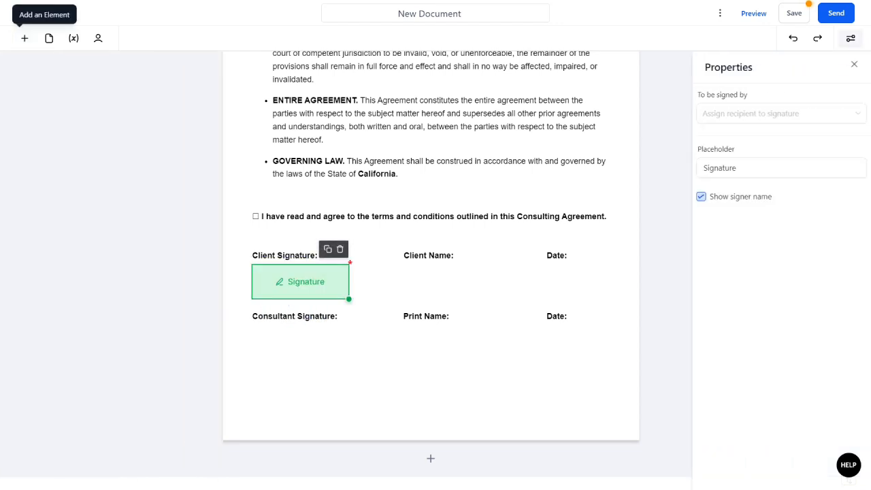
left_click(24, 39)
left_click_drag(111, 293, 440, 270)
left_click(25, 38)
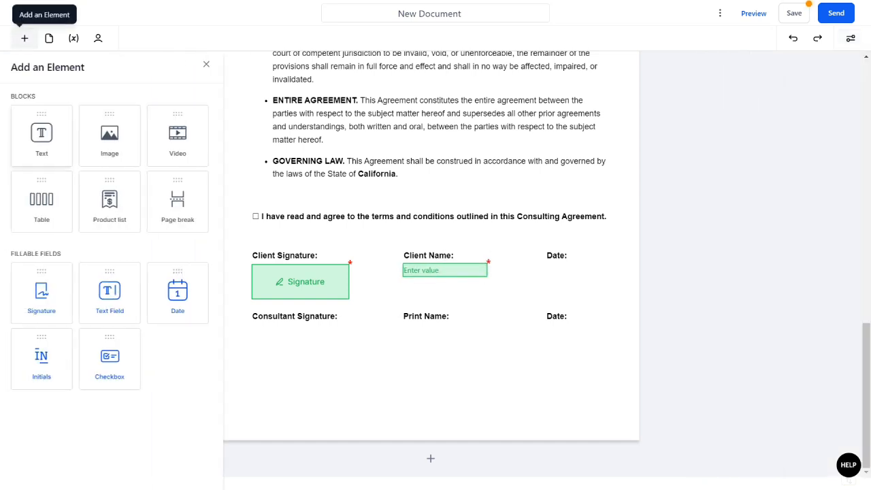
left_click_drag(179, 293, 573, 269)
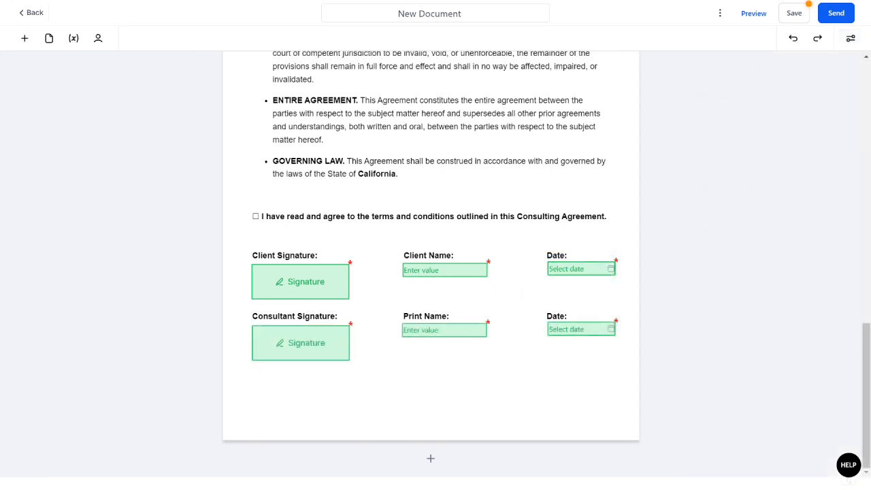
Step: Place a checkbox field before the terms agreement statement and an initials field below the Confidentiality clause at the end of the first page
left_click(25, 39)
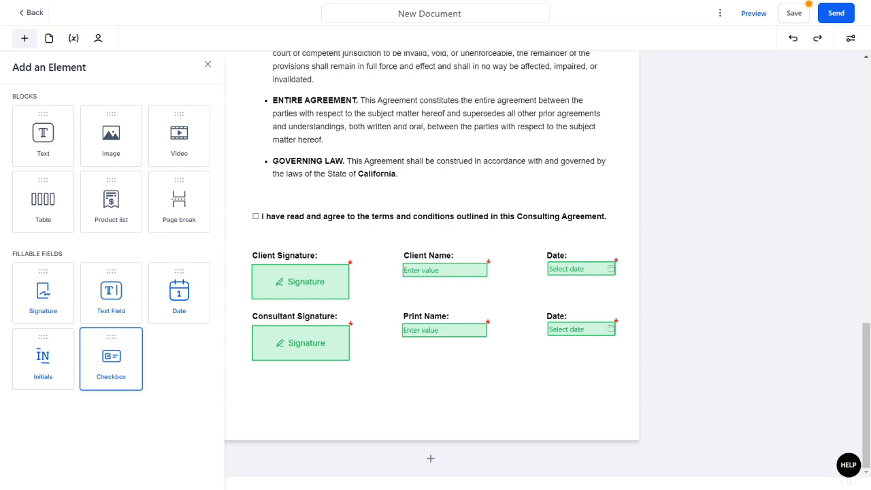
left_click_drag(111, 359, 253, 216)
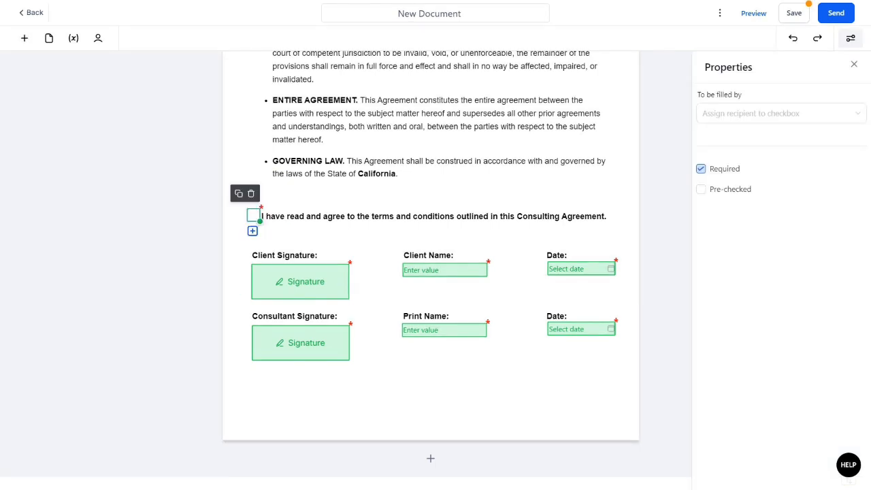
scroll(431, 266, "up", 5)
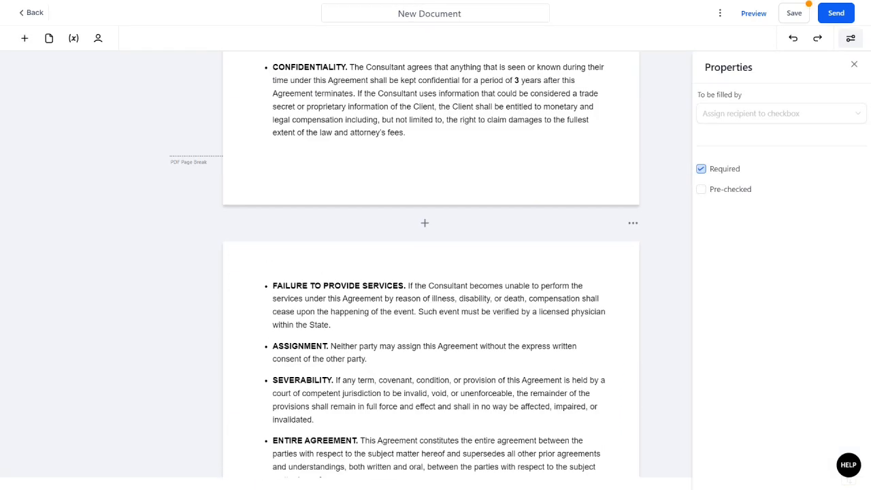
left_click(25, 38)
left_click_drag(43, 359, 585, 169)
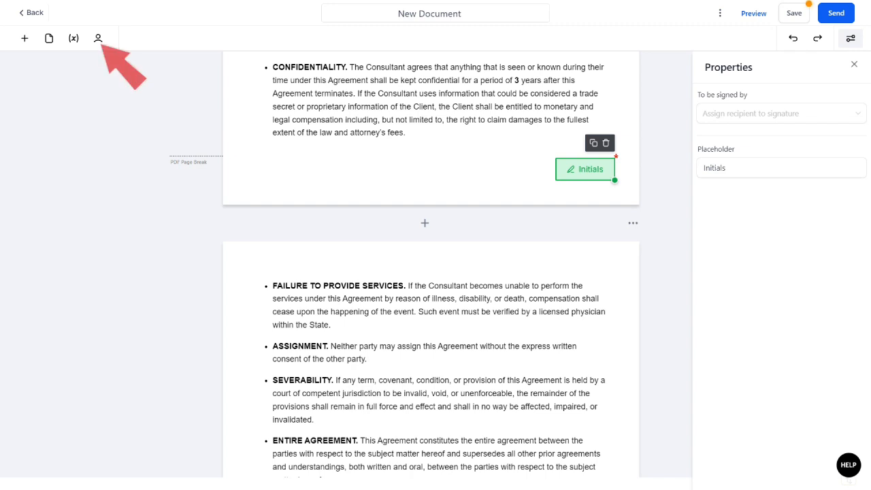
Step: Open the document's recipients and choose the client contact as the primary client
left_click(98, 38)
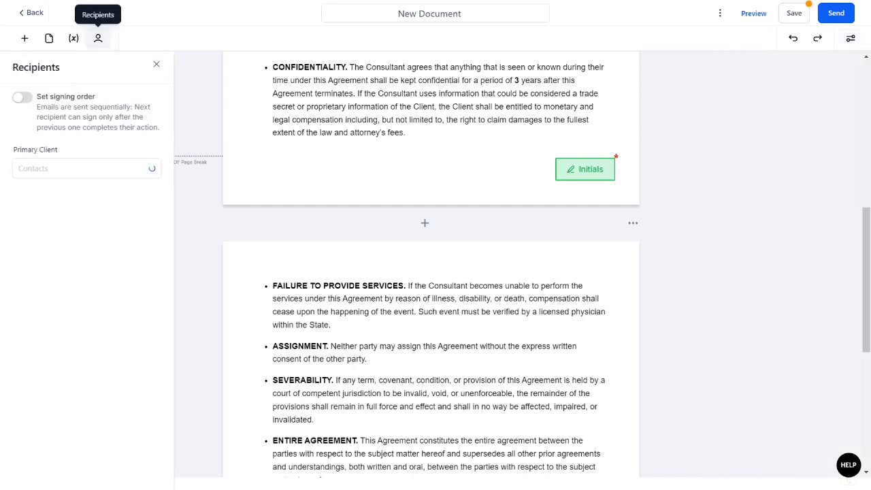
left_click(155, 169)
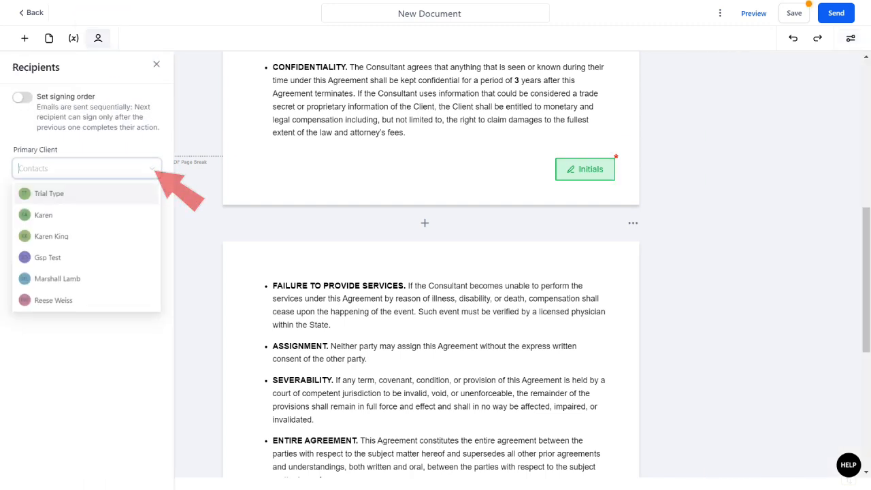
left_click(54, 236)
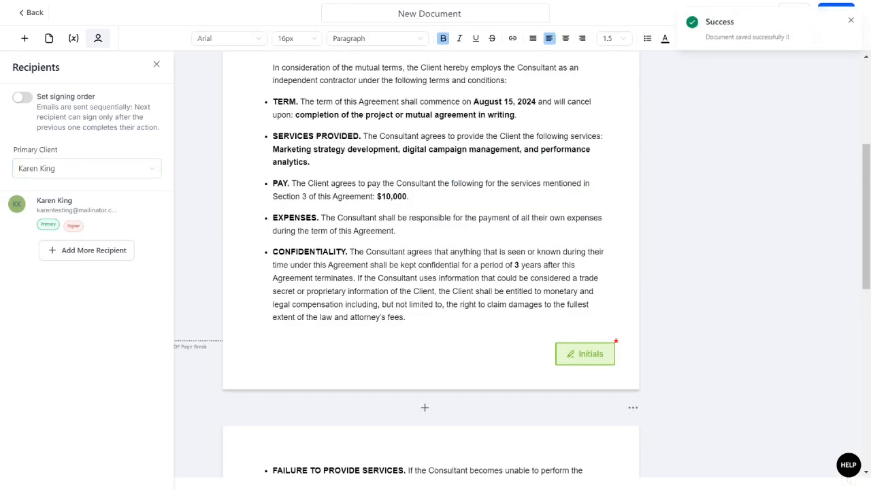
Step: Add a second contact as a recipient and enable the signing order with that contact ahead of the primary client
left_click(116, 256)
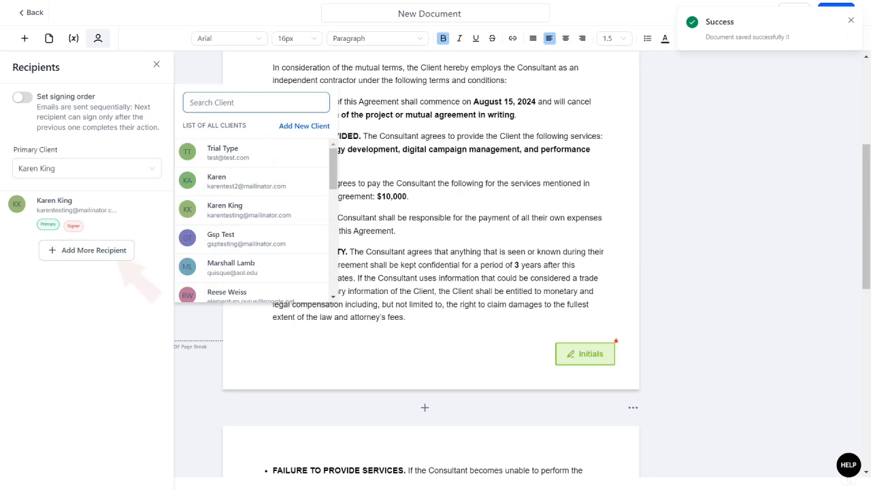
left_click(230, 267)
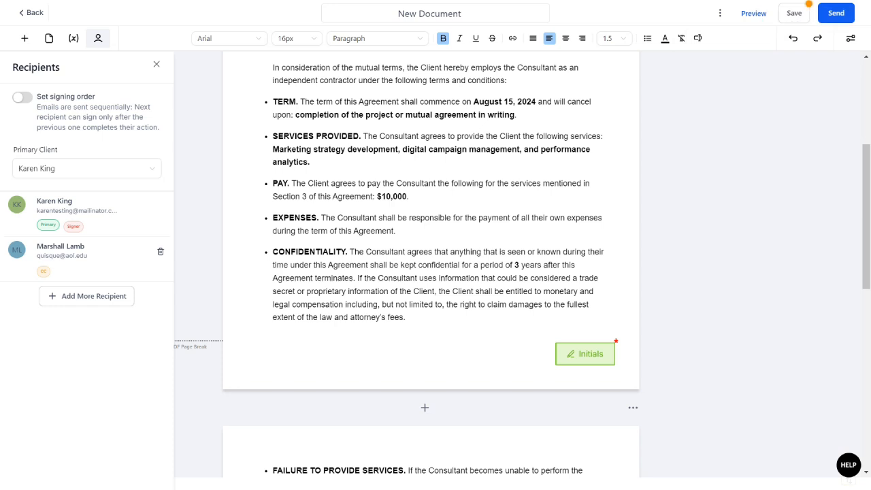
left_click(23, 97)
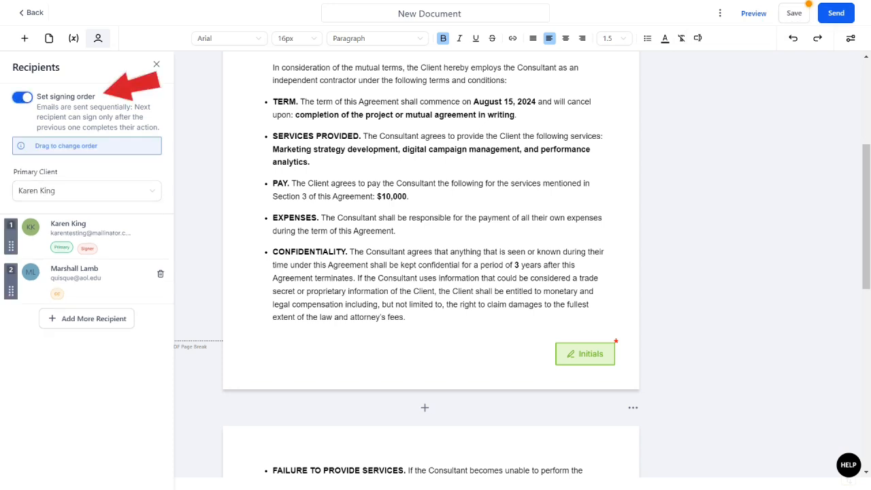
left_click_drag(11, 246, 11, 290)
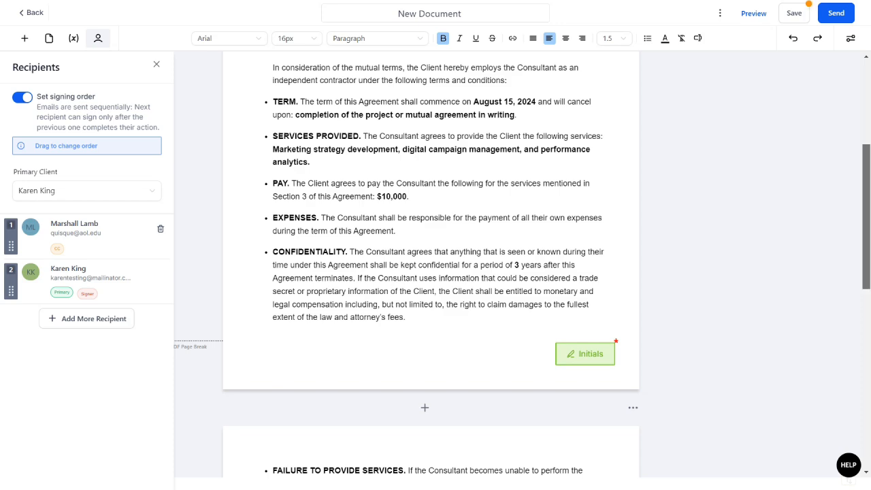
Step: Assign the Client Signature field to the second recipient and turn off Show signer name for it
scroll(431, 266, "down", 6)
scroll(430, 266, "down", 1)
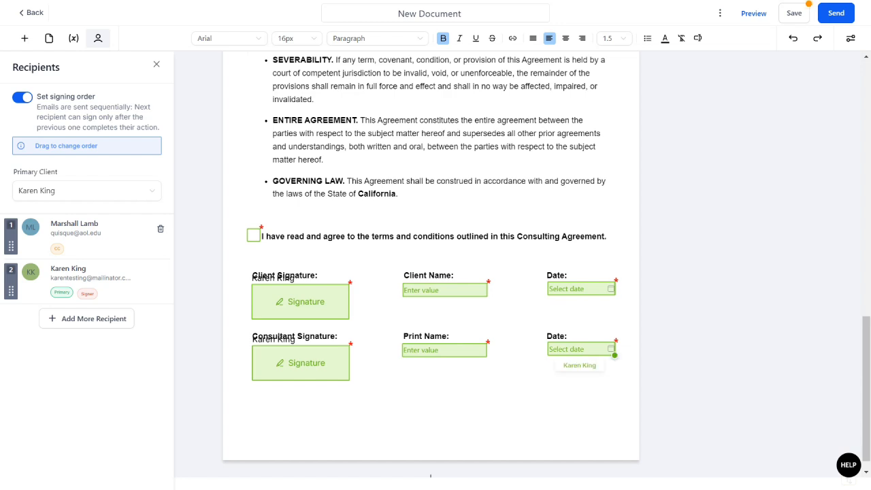
left_click(300, 302)
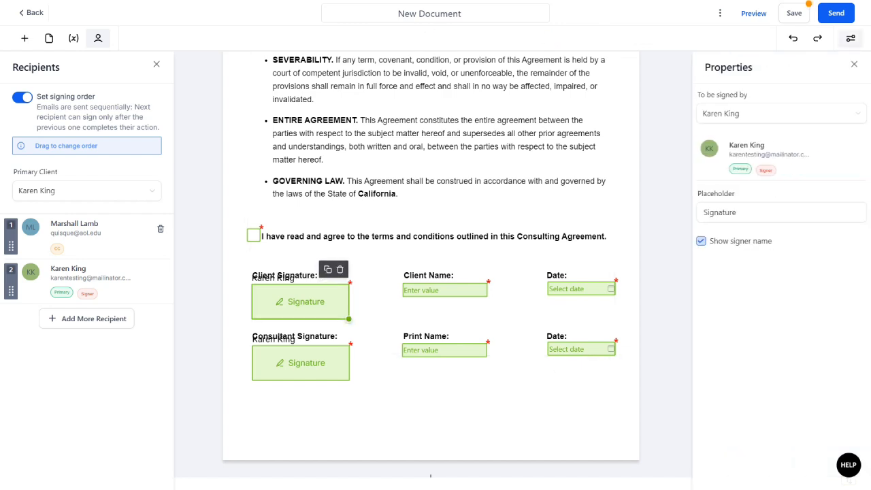
left_click(781, 113)
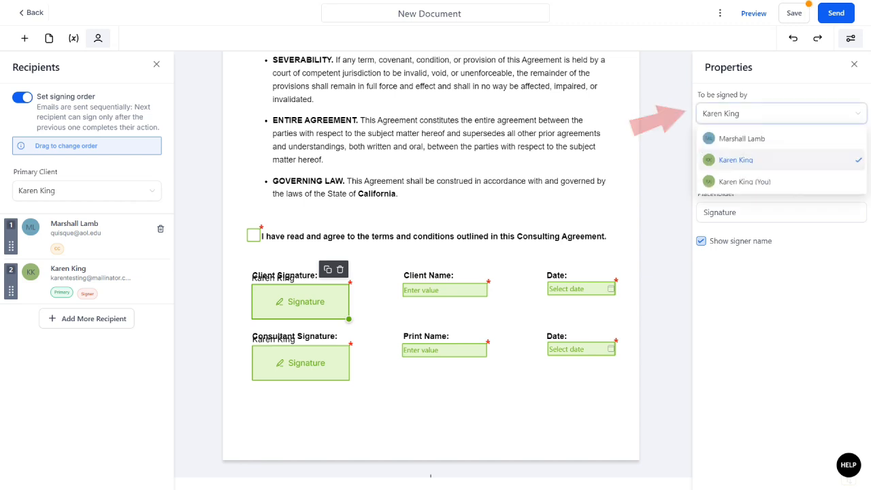
left_click(741, 138)
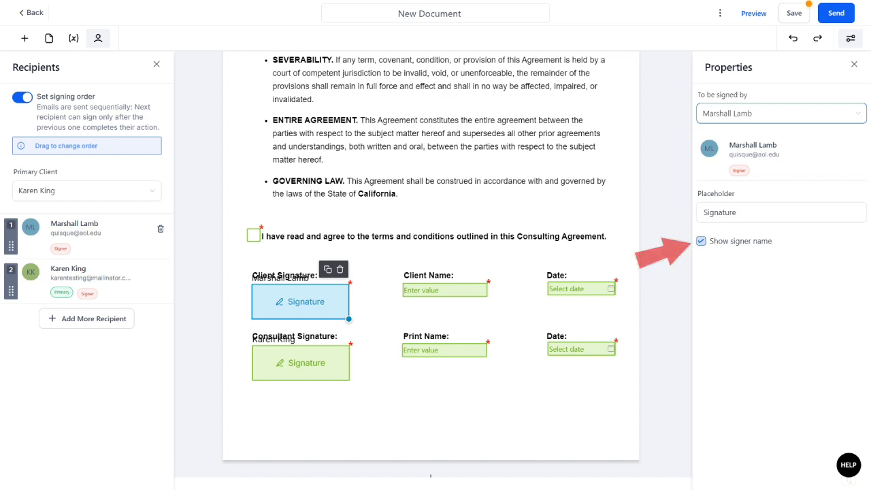
left_click(701, 241)
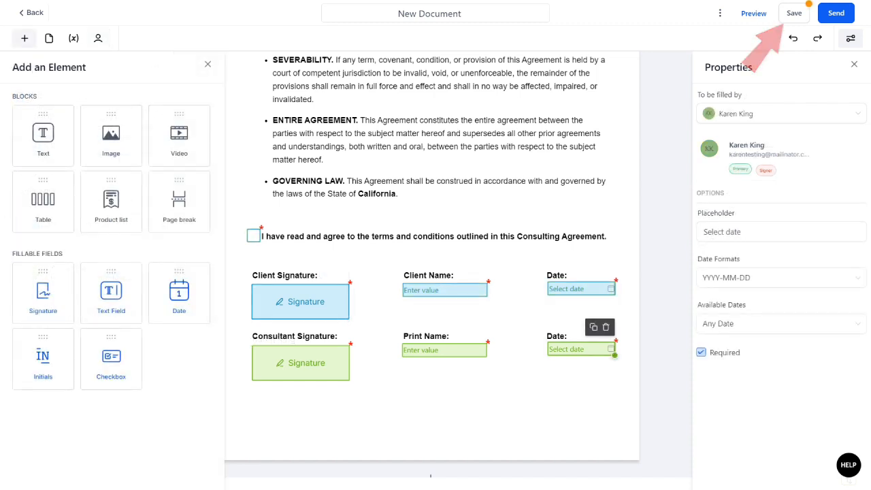
Step: Save the document and open its preview
left_click(794, 13)
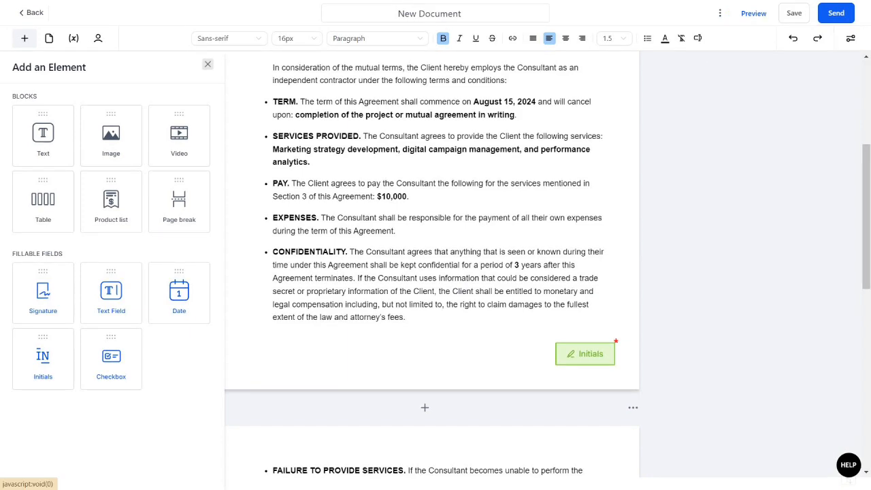
left_click(741, 13)
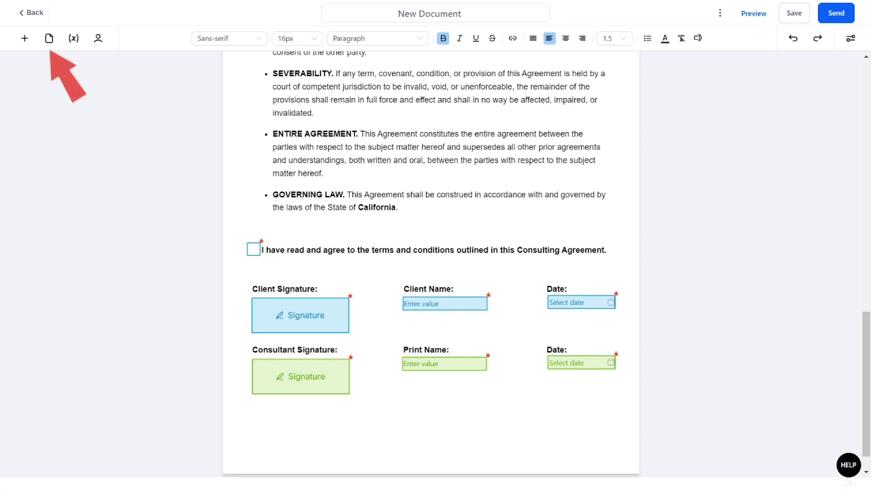
Step: Show the page overview and move between page 1 and page 2 of the document
left_click(49, 39)
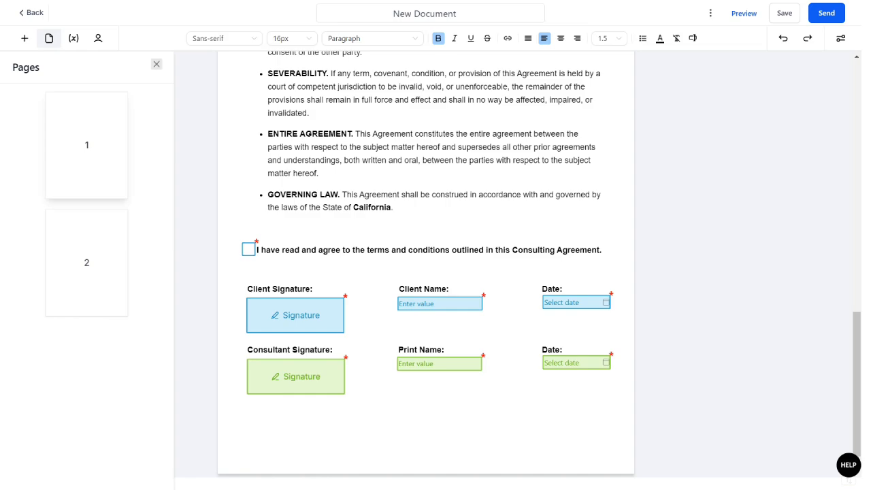
left_click(86, 263)
left_click(87, 127)
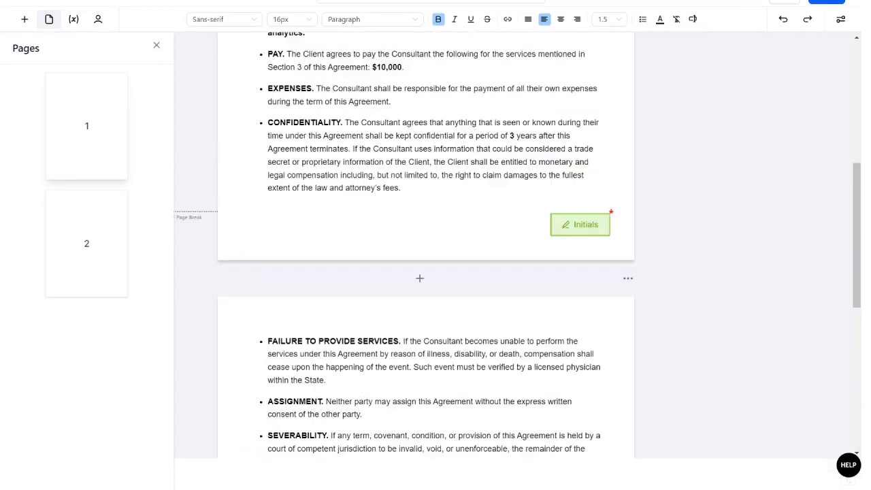
left_click(87, 244)
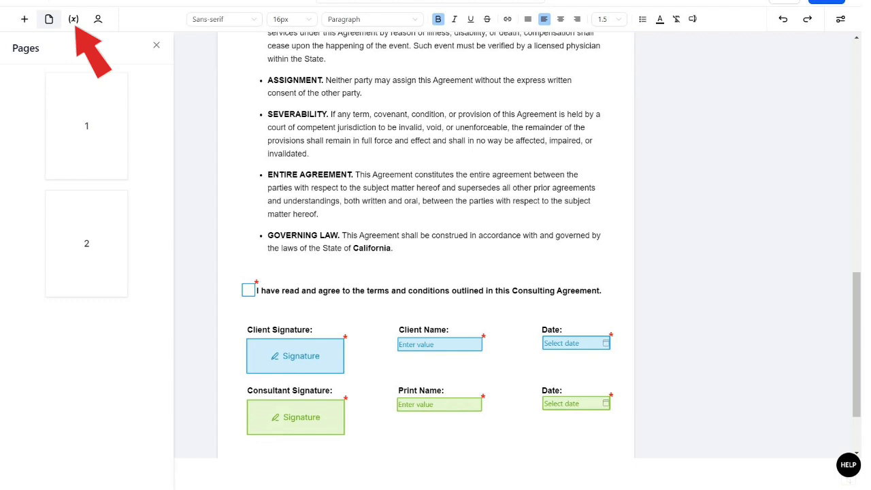
Step: Review the document variables and the form for creating a new variable, and cancel without creating one
left_click(73, 19)
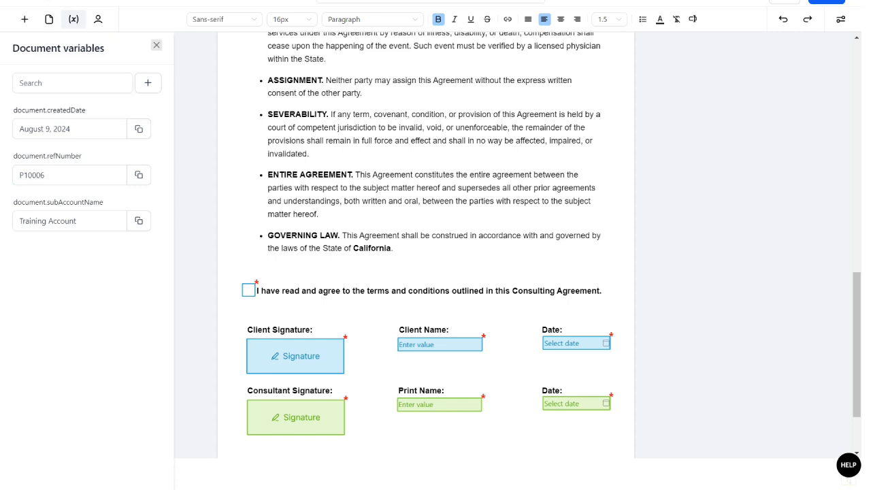
left_click(148, 83)
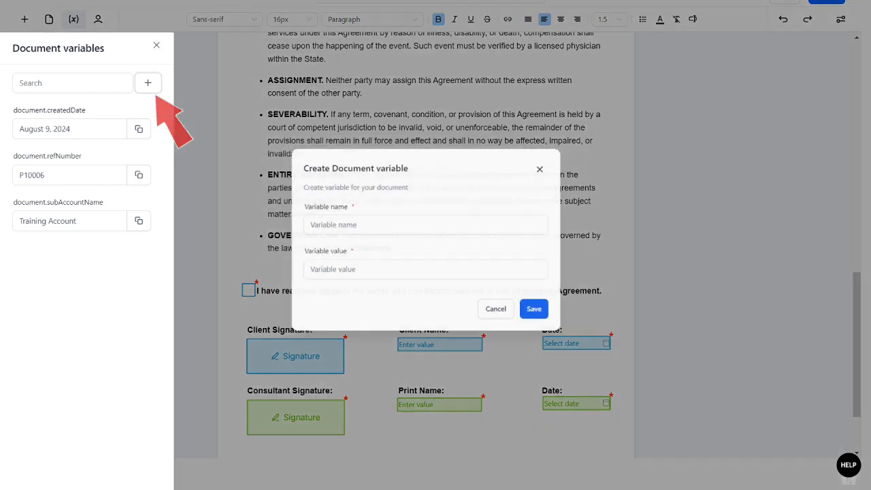
left_click(508, 317)
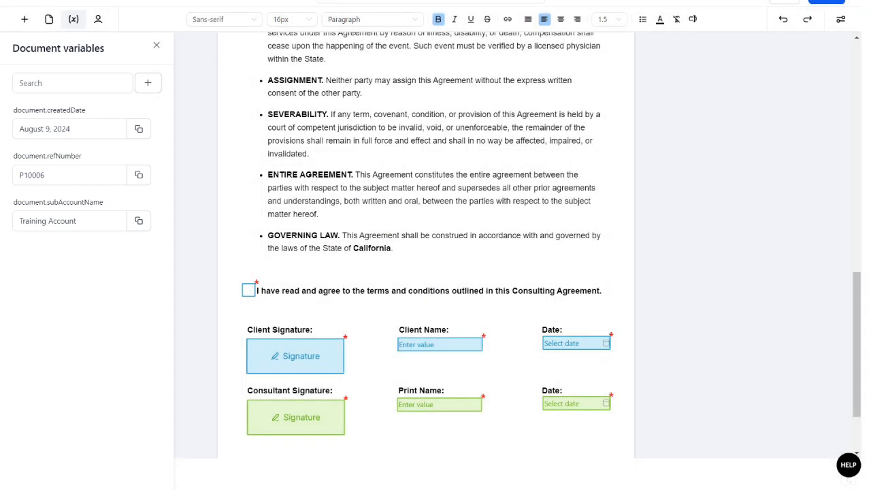
Step: Close the document variables, view the options for sharing the document via link, and dismiss them without generating links
left_click(155, 45)
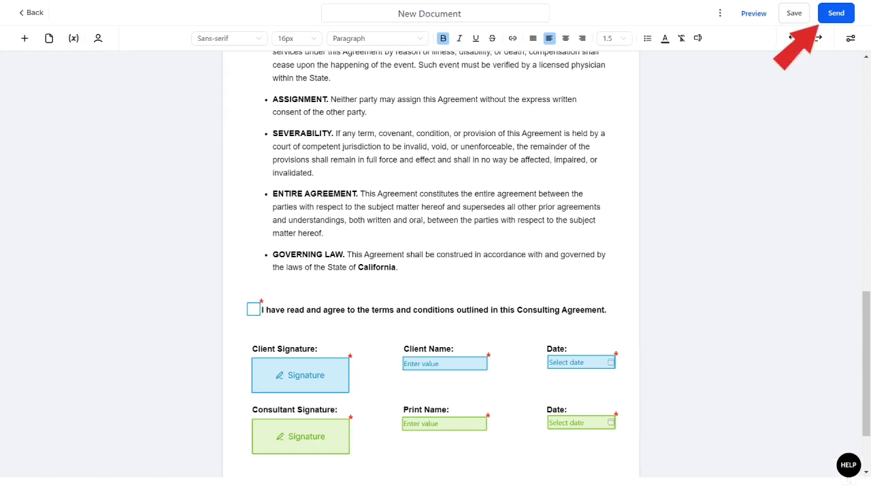
left_click(836, 13)
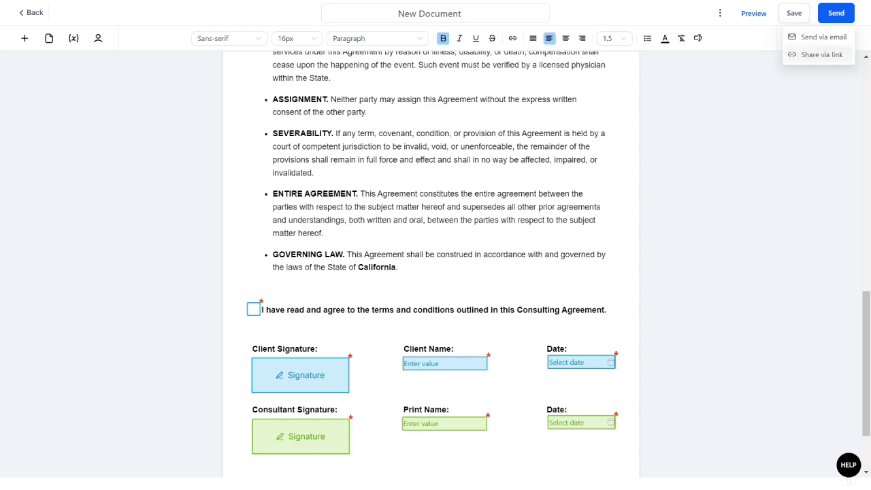
left_click(821, 54)
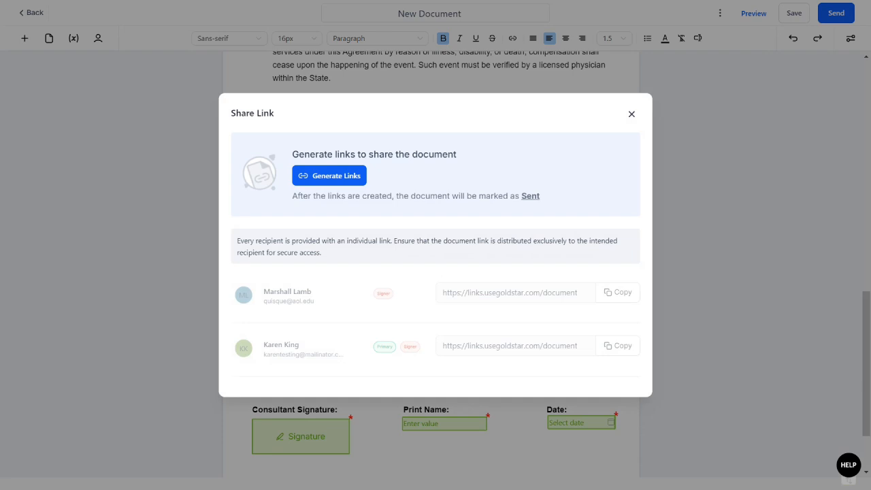
key("Escape")
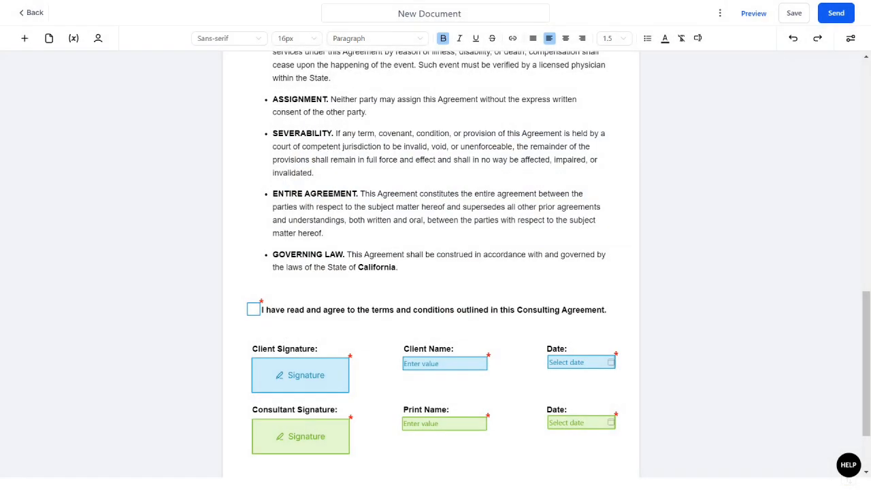
Step: Send the document to its recipients via email and show the documents waiting for others
left_click(836, 13)
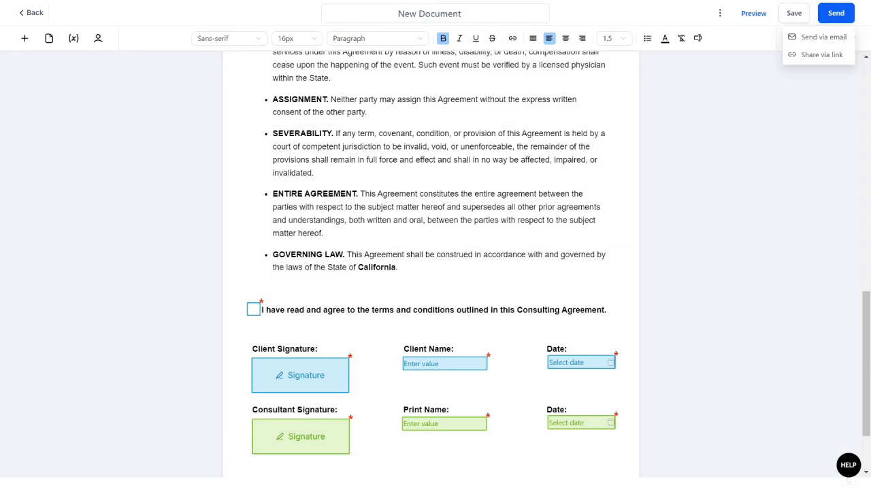
left_click(822, 37)
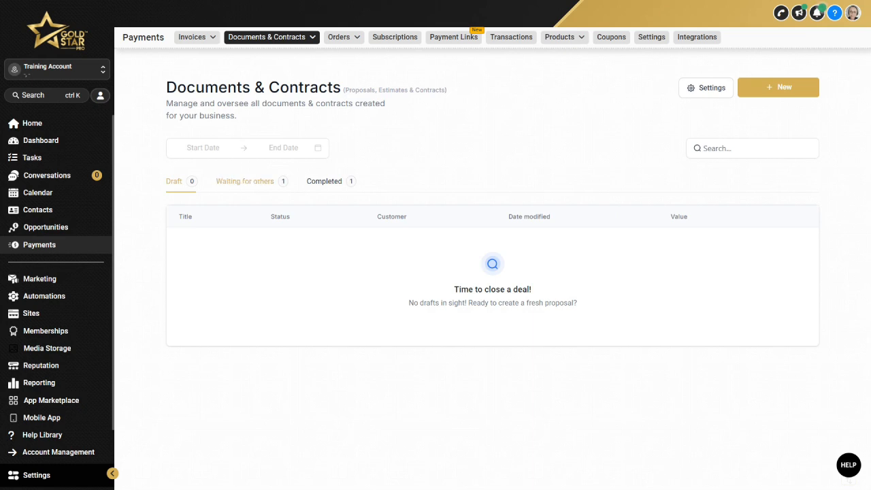
left_click(246, 182)
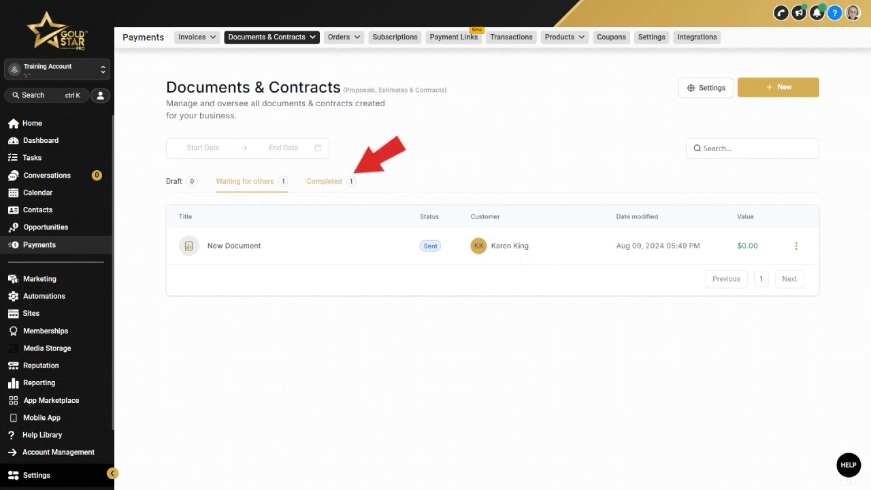
Step: Download the completed Sample Agreement as a PDF and review it through to the Signature Certificate page
left_click(325, 181)
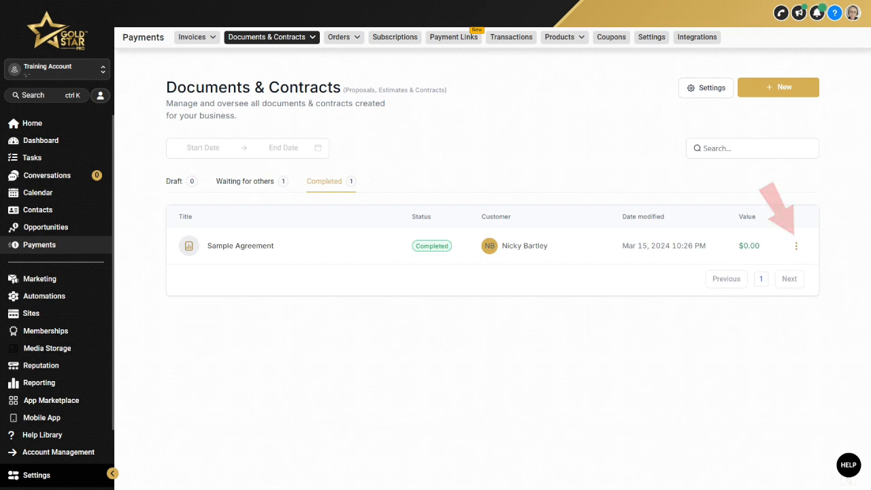
left_click(796, 246)
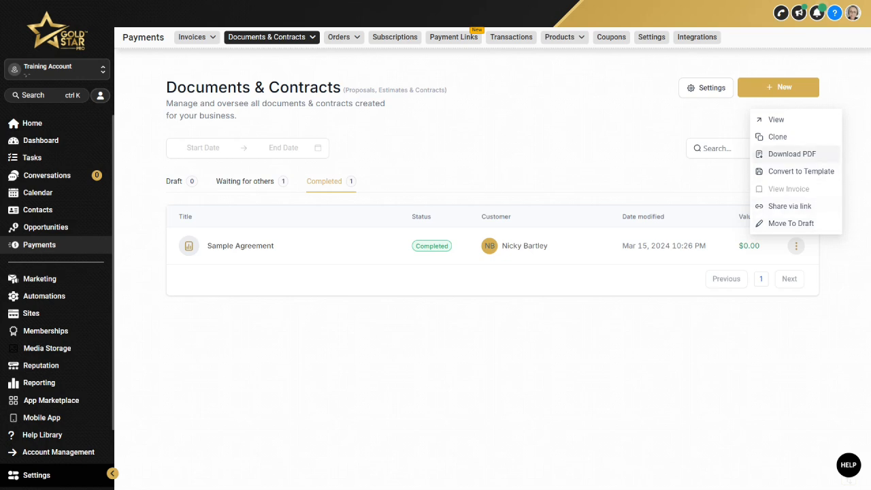
left_click(792, 154)
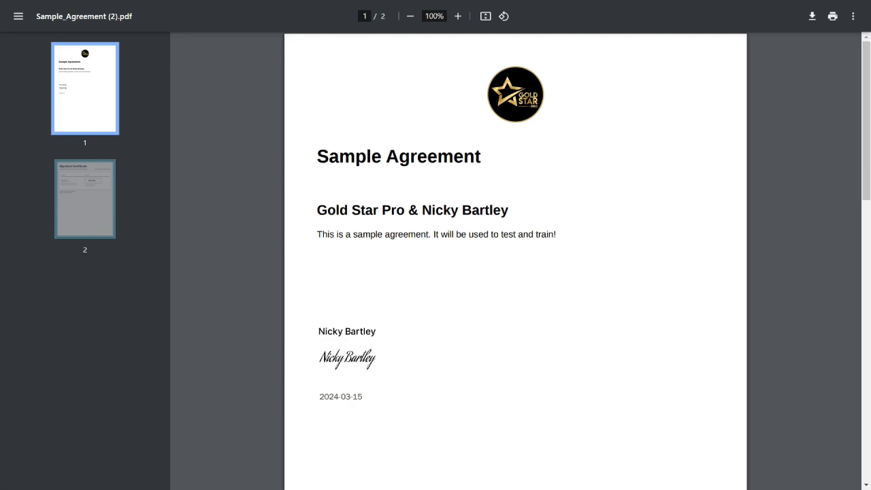
scroll(516, 272, "down", 7)
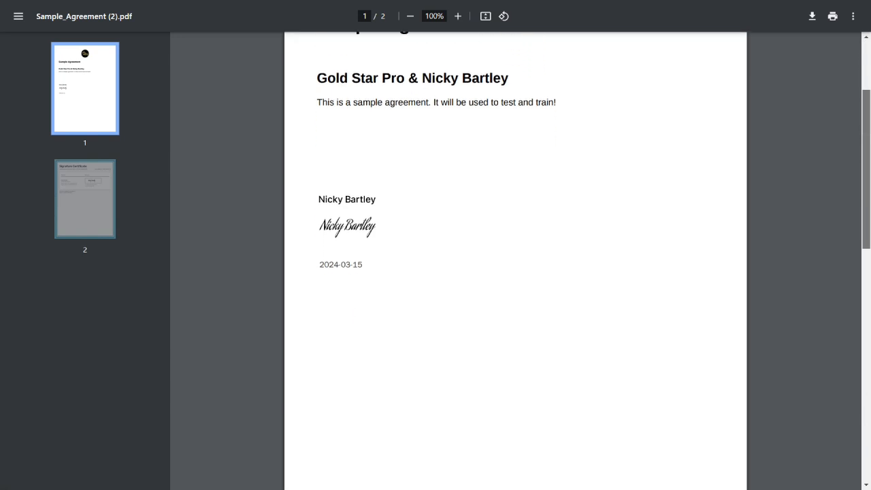
scroll(515, 273, "down", 1)
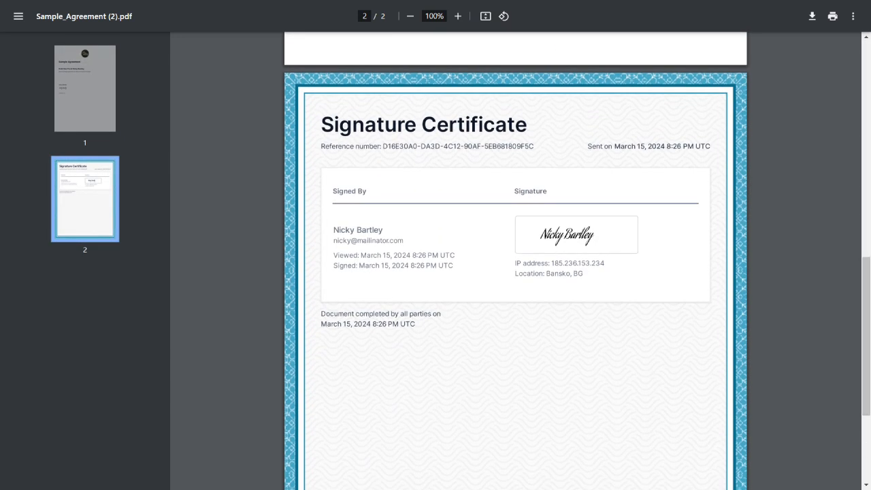